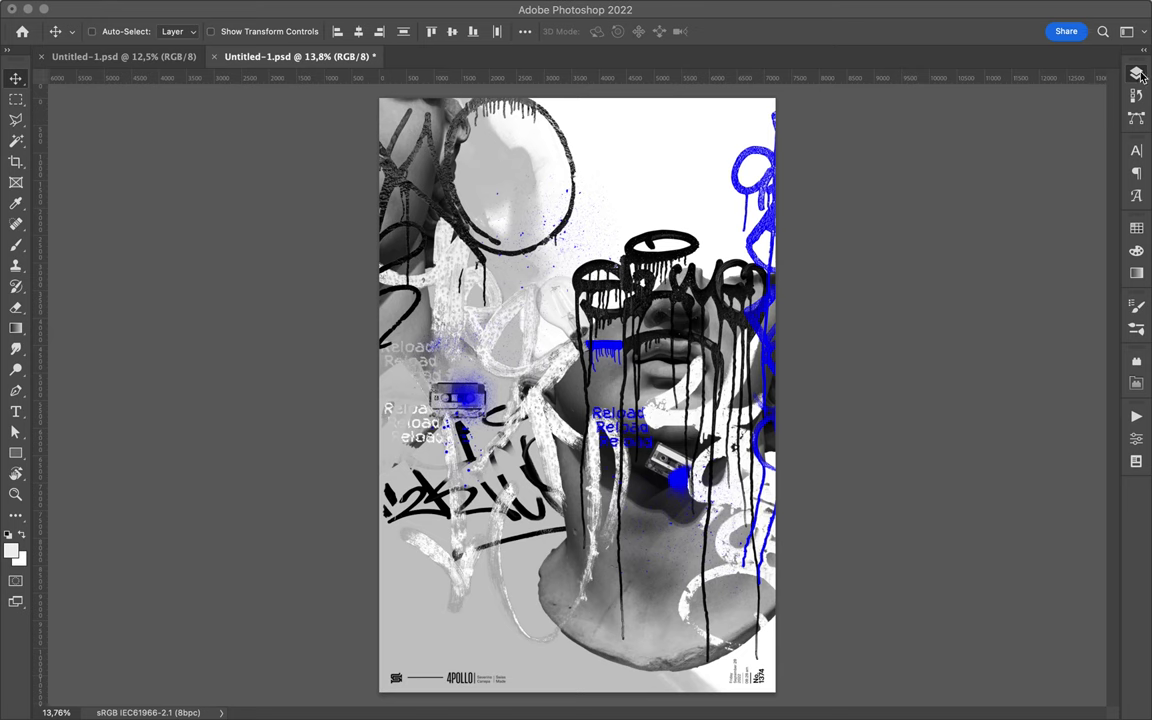
# Step: Duplicate the sculpture head upward and raise the 12 - Objects glass object toward the upper right
pyautogui.moveTo(650, 570)
pyautogui.mouseDown()
pyautogui.moveTo(590, 518)
pyautogui.moveTo(600, 465)
pyautogui.mouseUp()
pyautogui.hotkey('alt', '[')
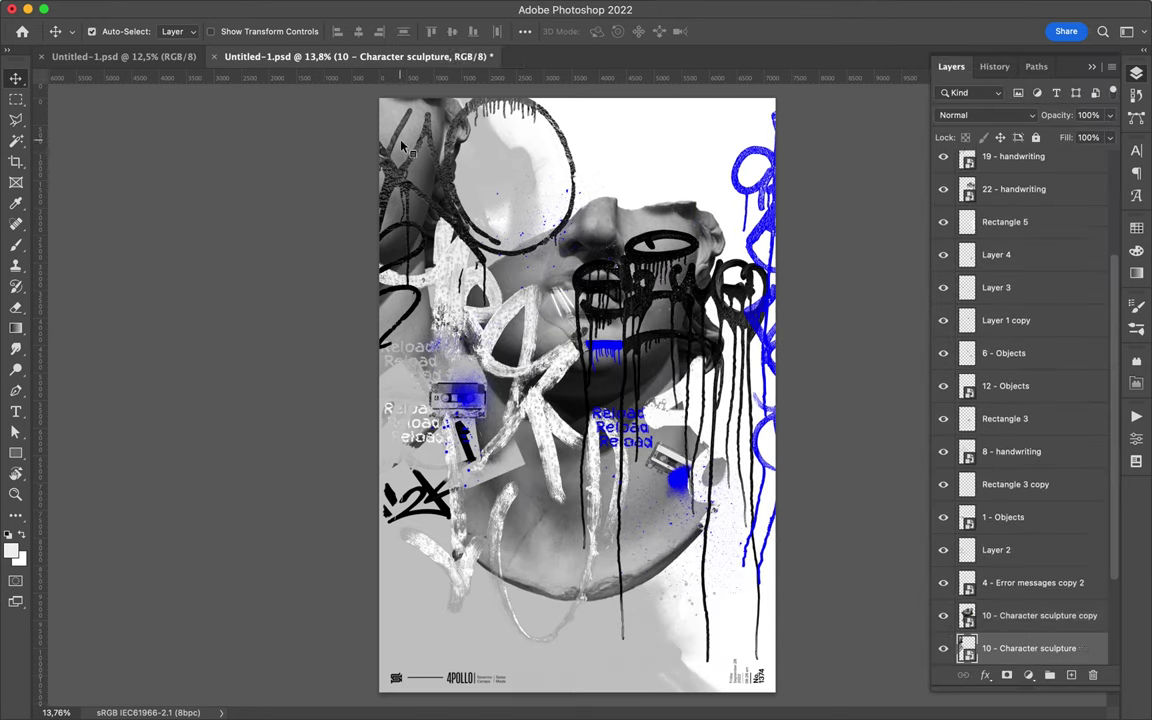
pyautogui.moveTo(386, 118); pyautogui.dragTo(480, 190)
pyautogui.click(519, 285)
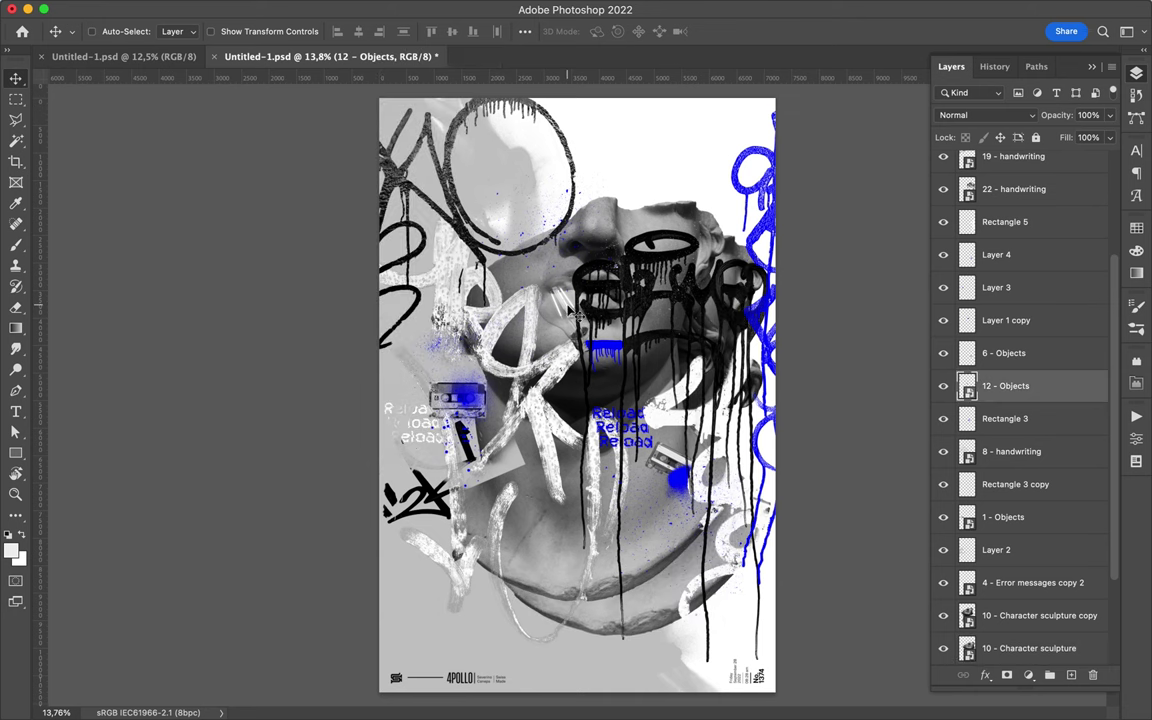
pyautogui.hotkey('ctrl', 't')
pyautogui.moveTo(545, 305)
pyautogui.mouseDown()
pyautogui.moveTo(660, 180)
pyautogui.moveTo(672, 210)
pyautogui.mouseUp()
pyautogui.press('Return')
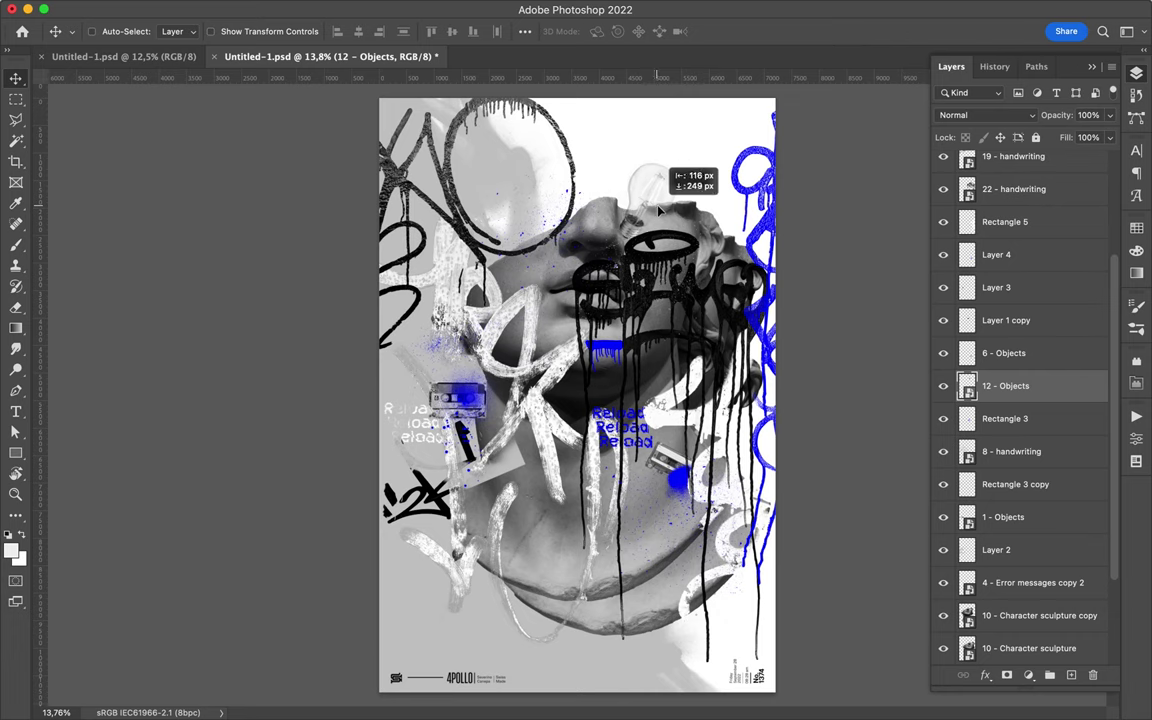
# Step: Shift the original sculpture layer upward so it sits under the copy
pyautogui.moveTo(595, 532); pyautogui.dragTo(600, 543)
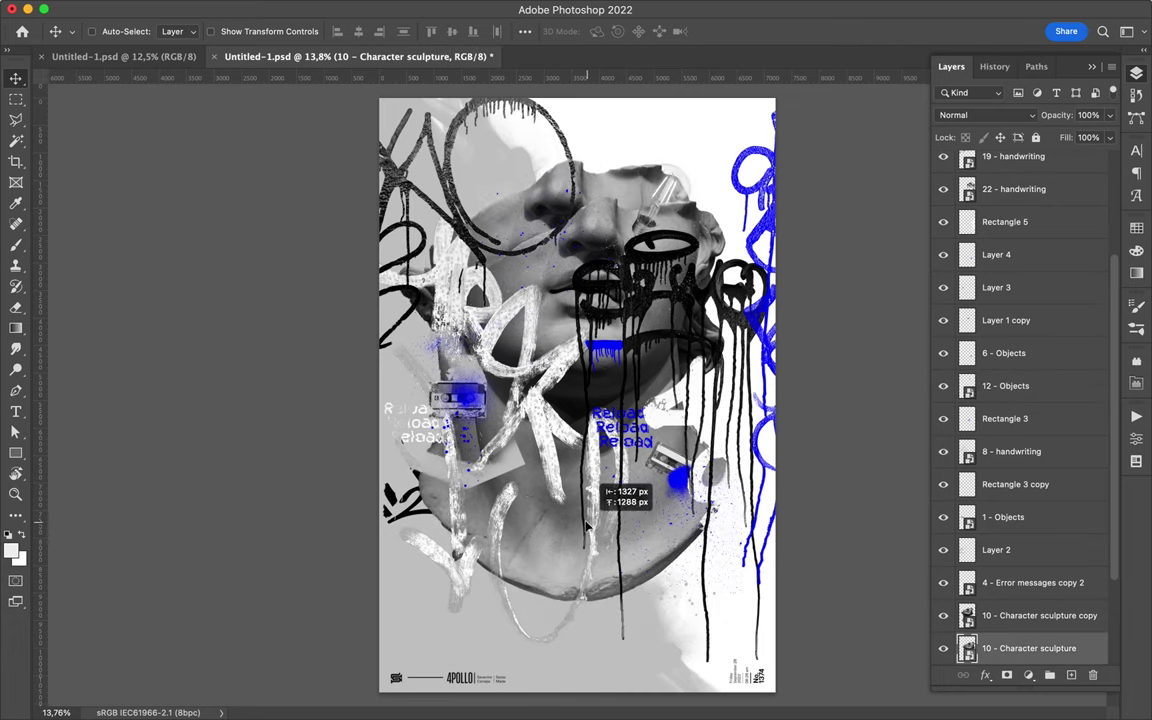
pyautogui.moveTo(600, 543); pyautogui.dragTo(593, 515)
pyautogui.click(566, 380)
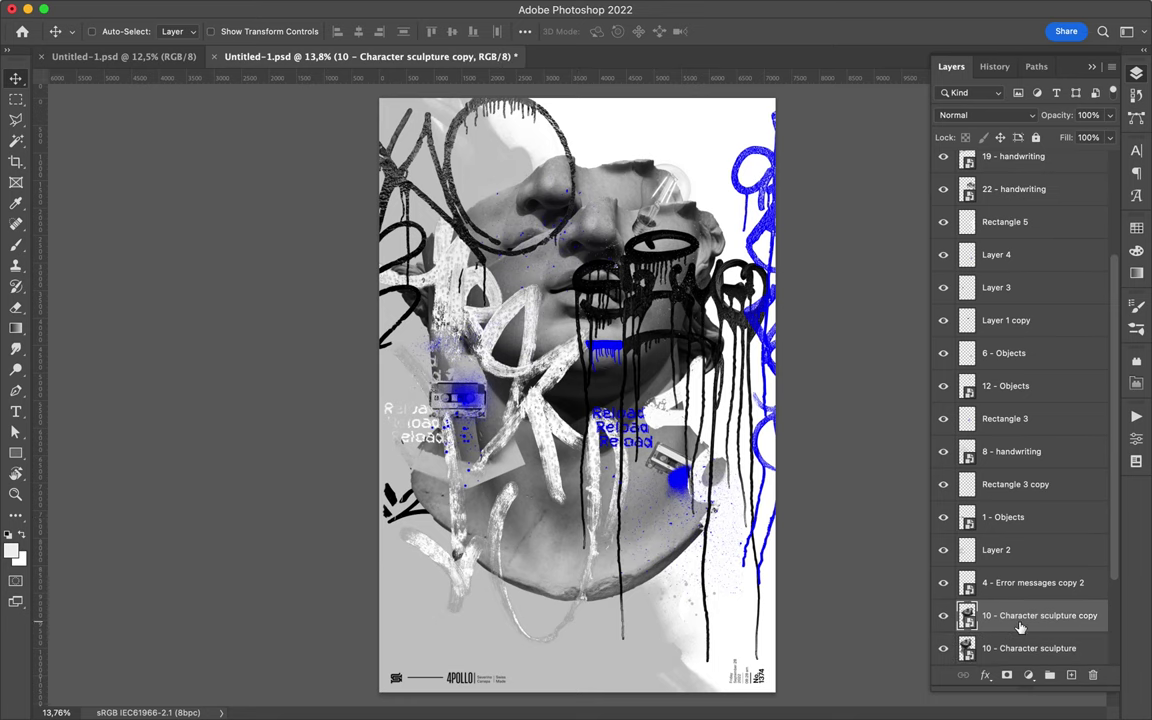
# Step: Add a new Layer 8 and load the sculpture's outline as a selection
pyautogui.click(1073, 676)
pyautogui.keyDown('ctrl'); pyautogui.click(967, 617); pyautogui.keyUp('ctrl')
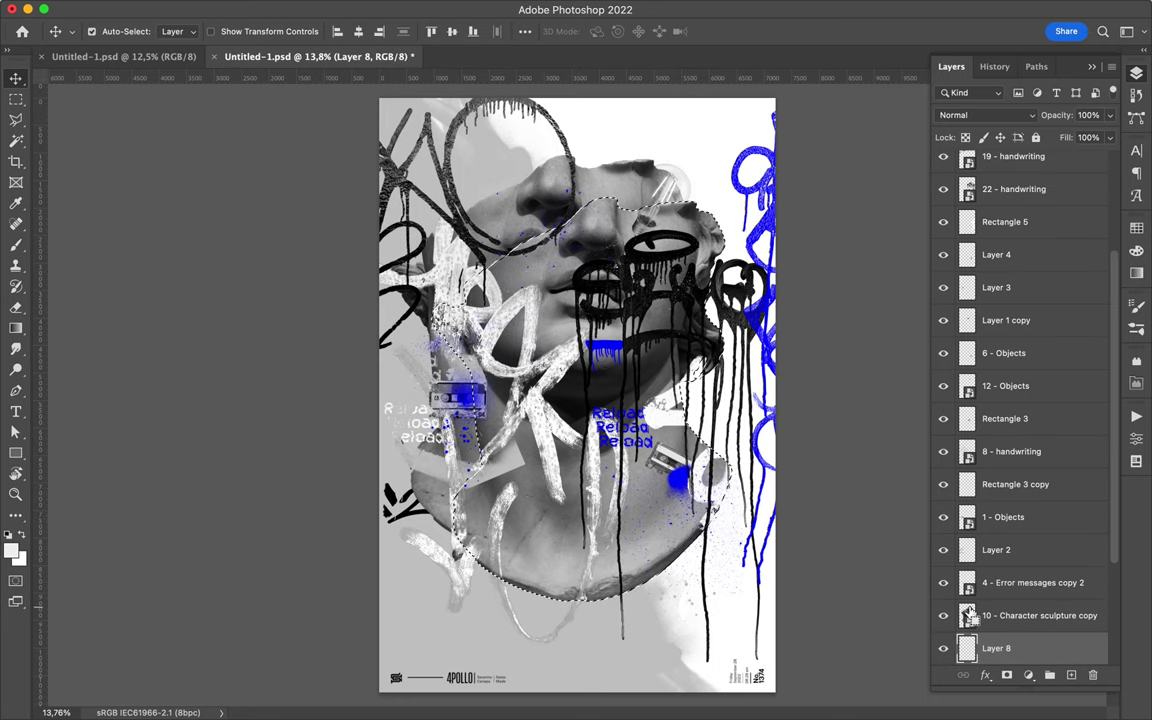
pyautogui.click(969, 617)
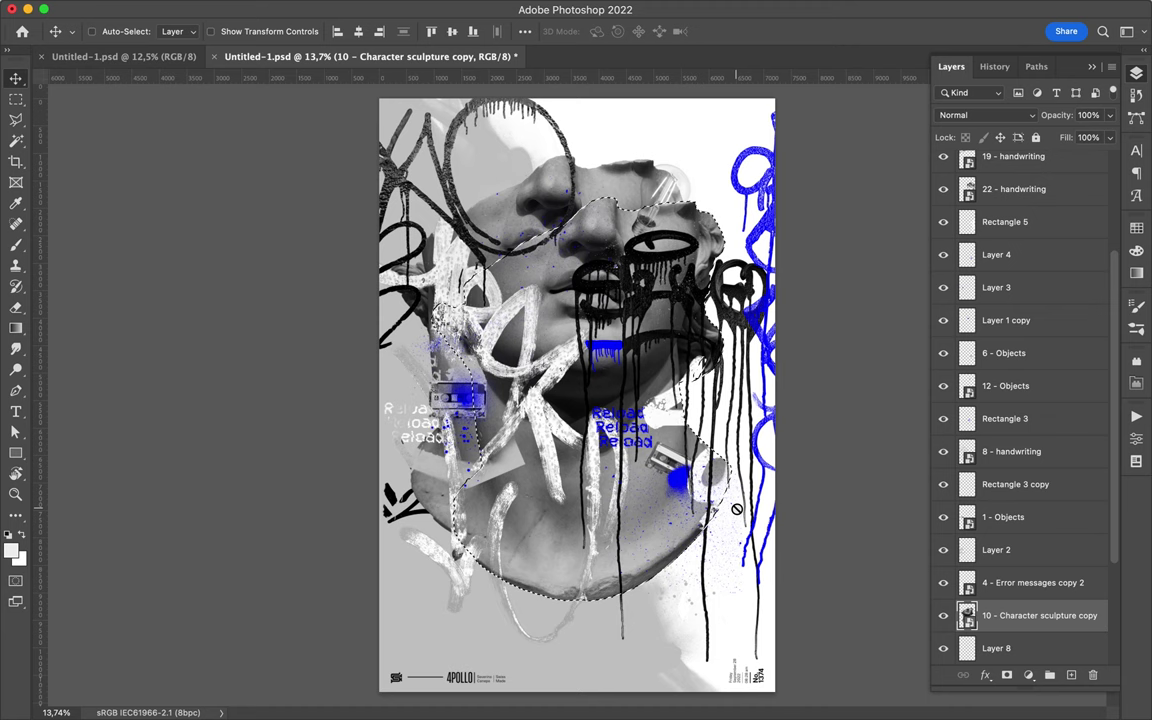
pyautogui.press('b')
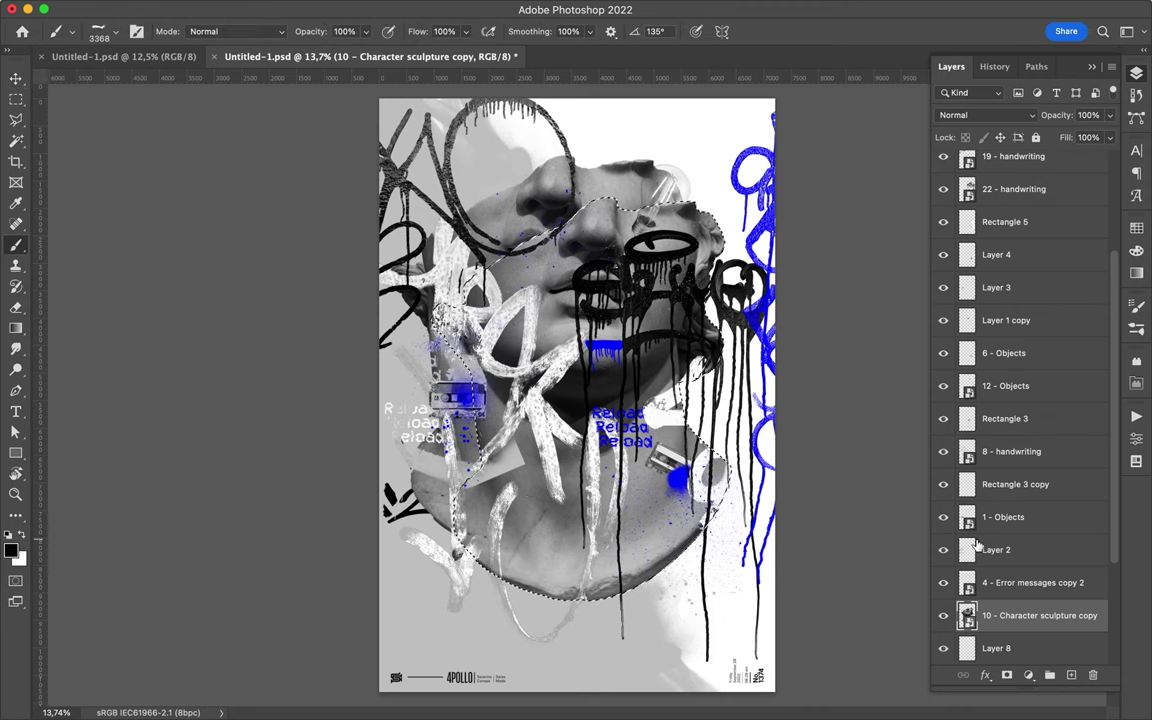
pyautogui.scroll(-3, 1000, 557)
pyautogui.click(1000, 550)
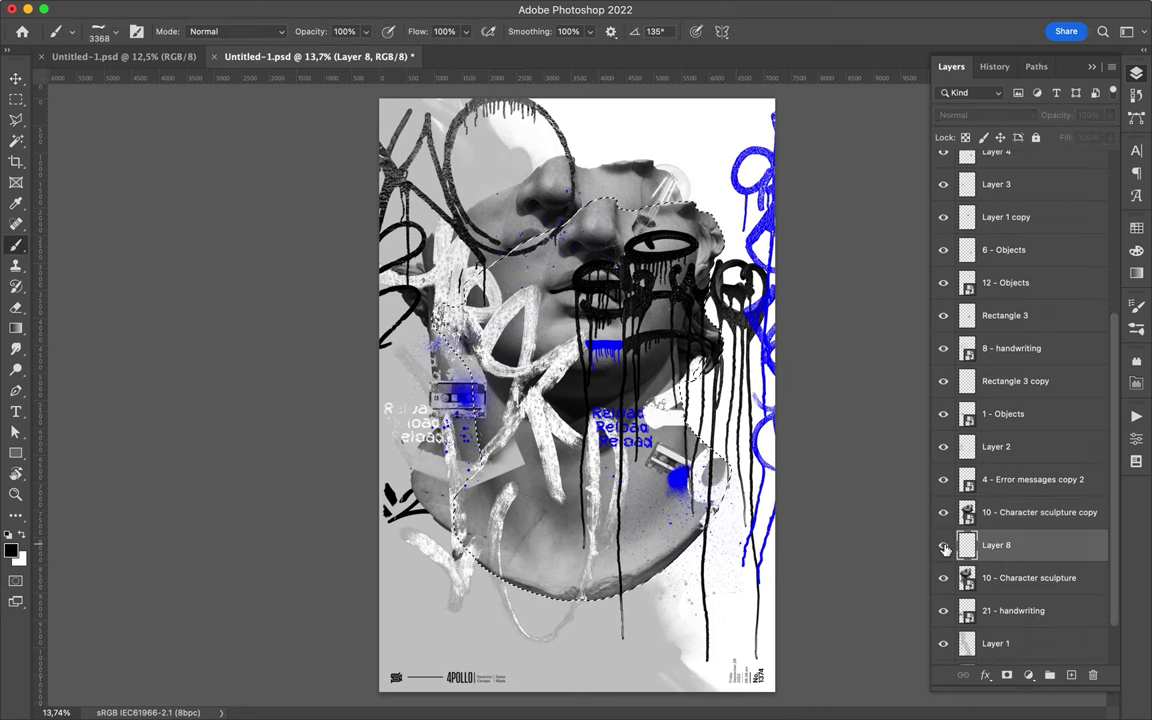
pyautogui.hotkey('ctrl', 't')
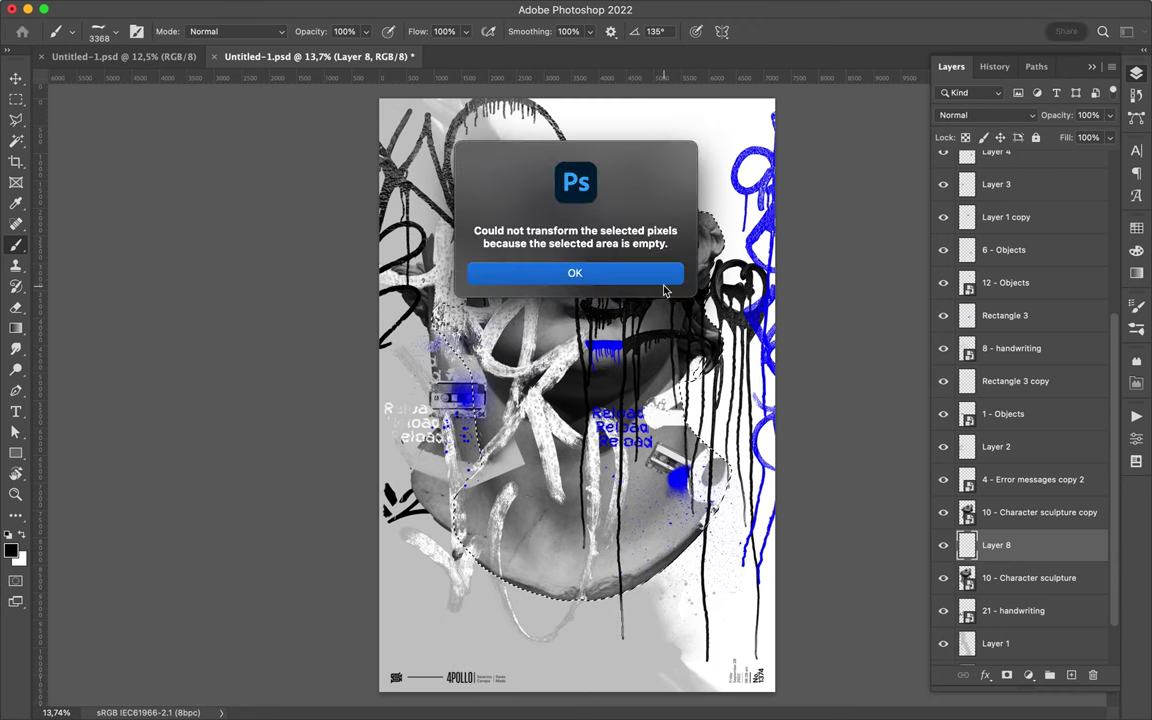
pyautogui.click(660, 280)
# Step: Choose the Hard Round brush, fill the sculpture selection with black on Layer 8, and deselect
pyautogui.rightClick(614, 240)
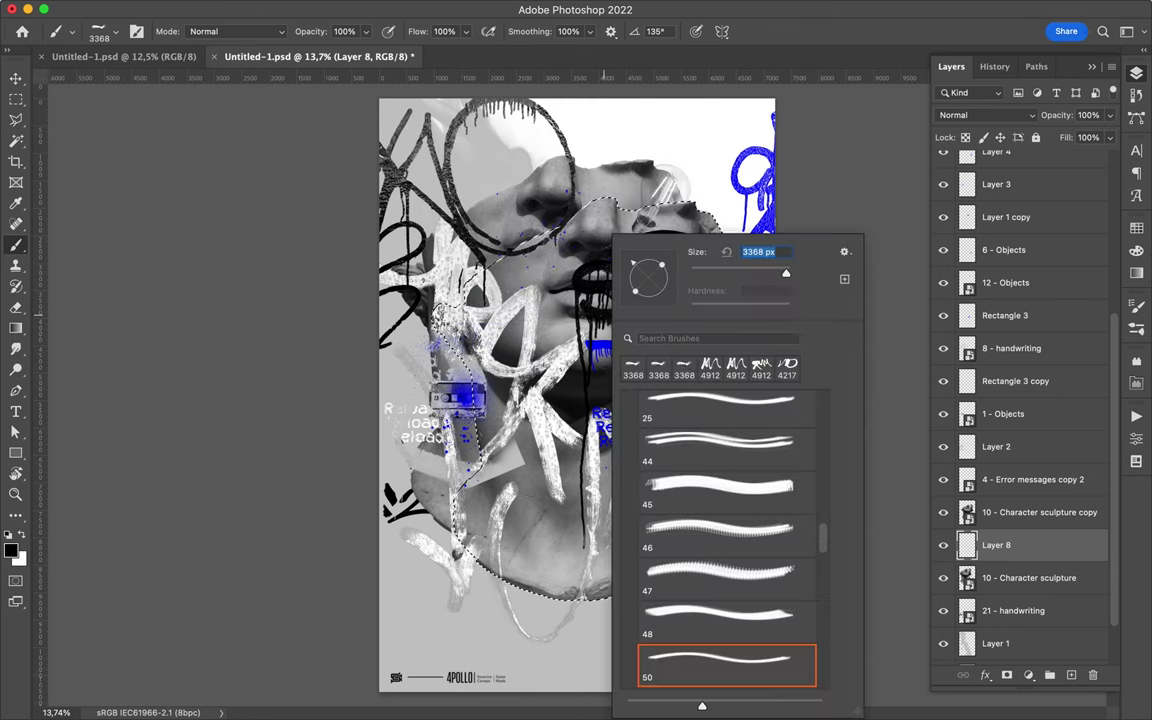
pyautogui.scroll(10, 704, 472)
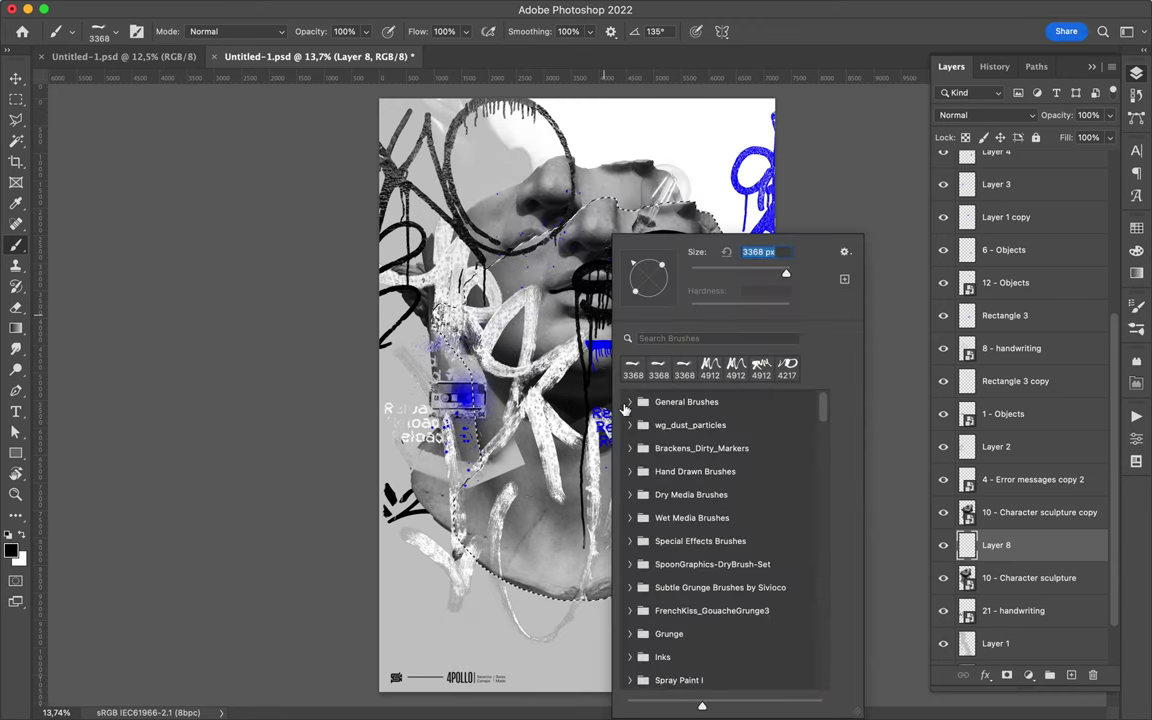
pyautogui.click(629, 401)
pyautogui.click(707, 478)
pyautogui.press('Return')
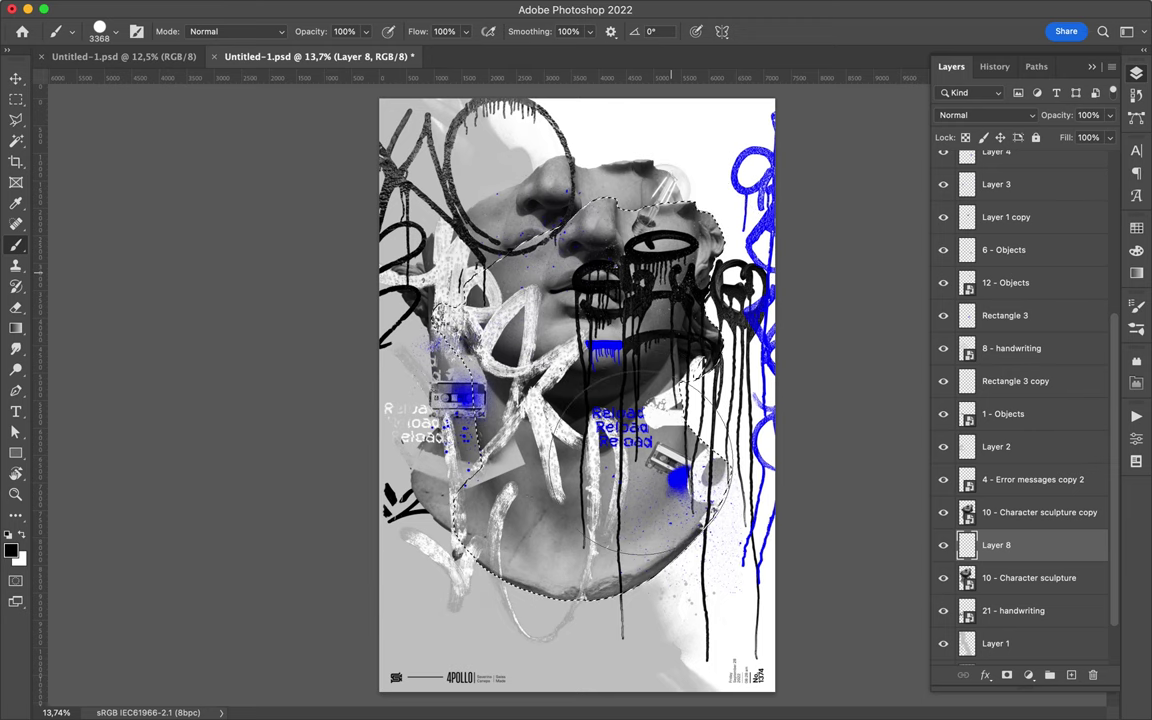
pyautogui.hotkey('alt', 'BackSpace')
pyautogui.hotkey('ctrl', 'd')
# Step: Blur the Layer 8 black silhouette with a 188,3-pixel Gaussian Blur
pyautogui.press('m')
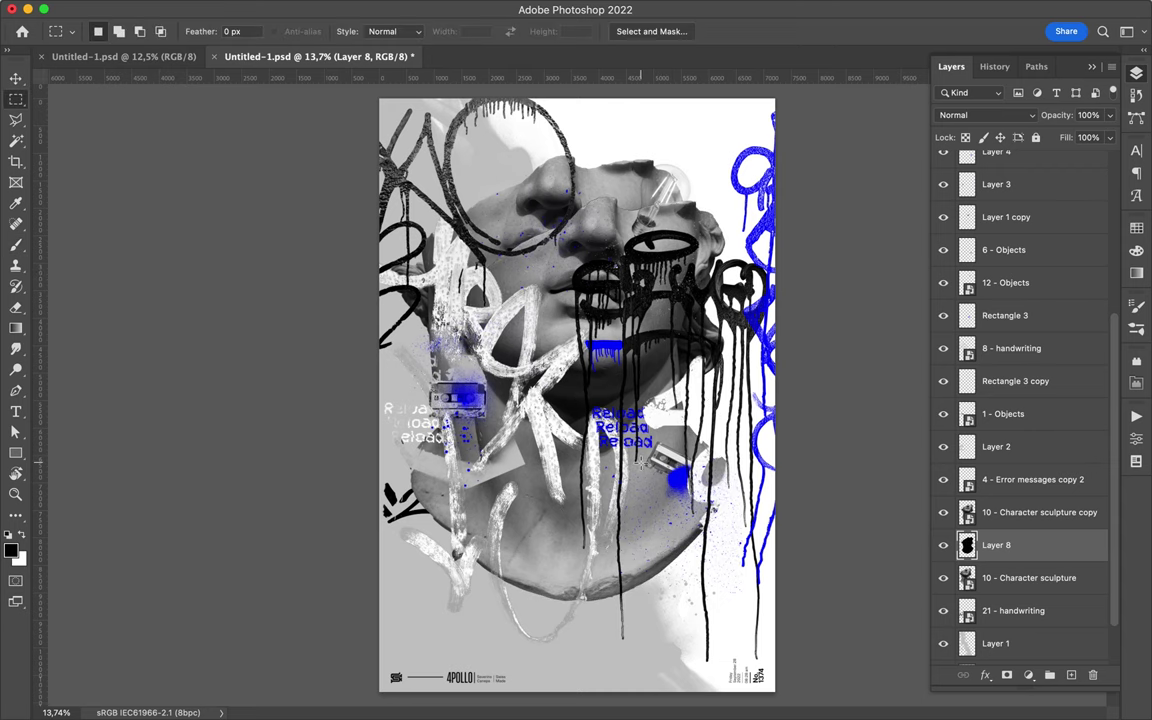
pyautogui.press('v')
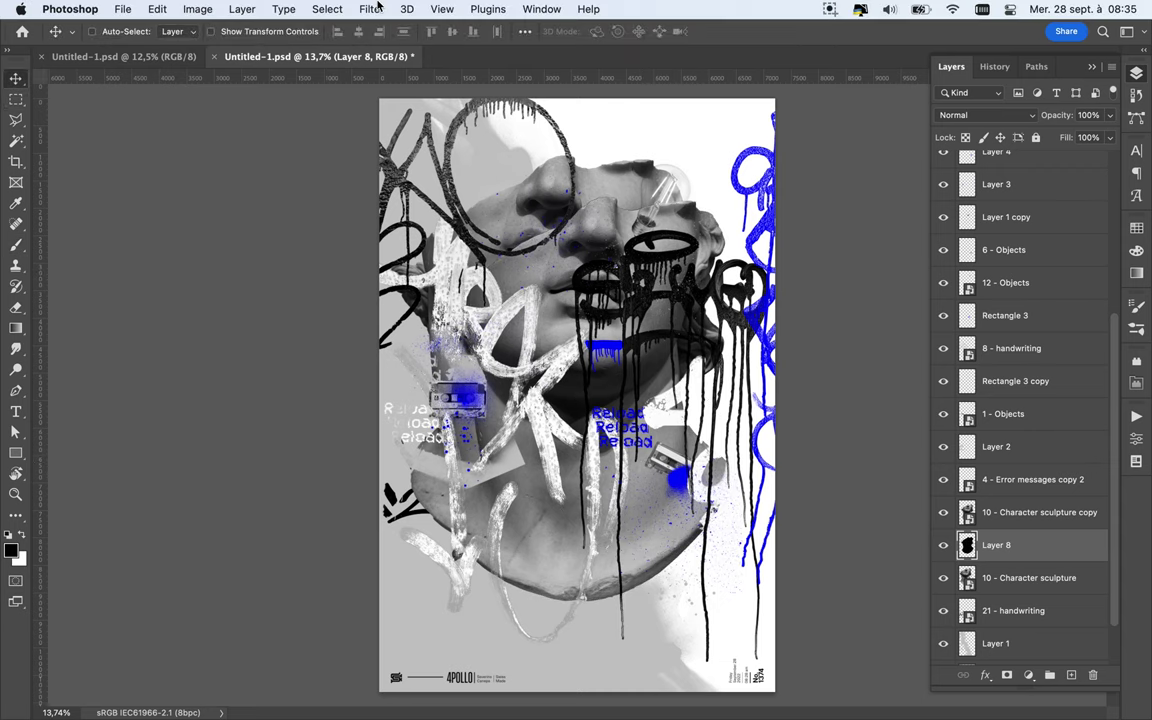
pyautogui.click(371, 9)
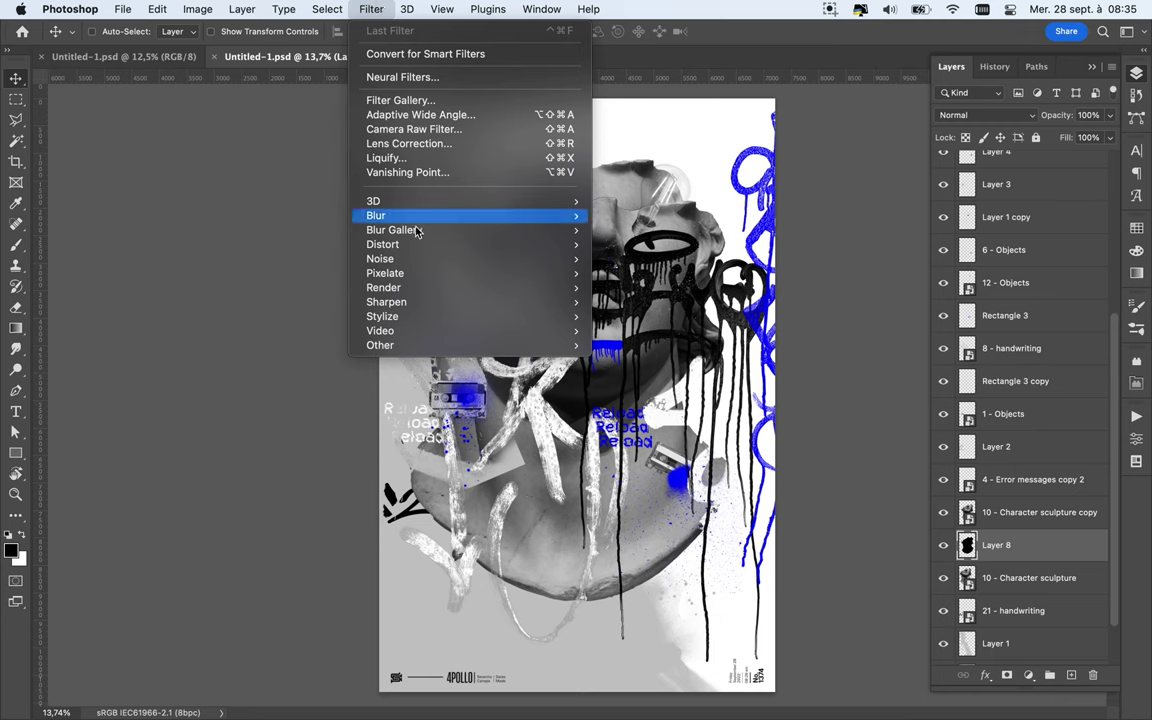
pyautogui.moveTo(376, 216)
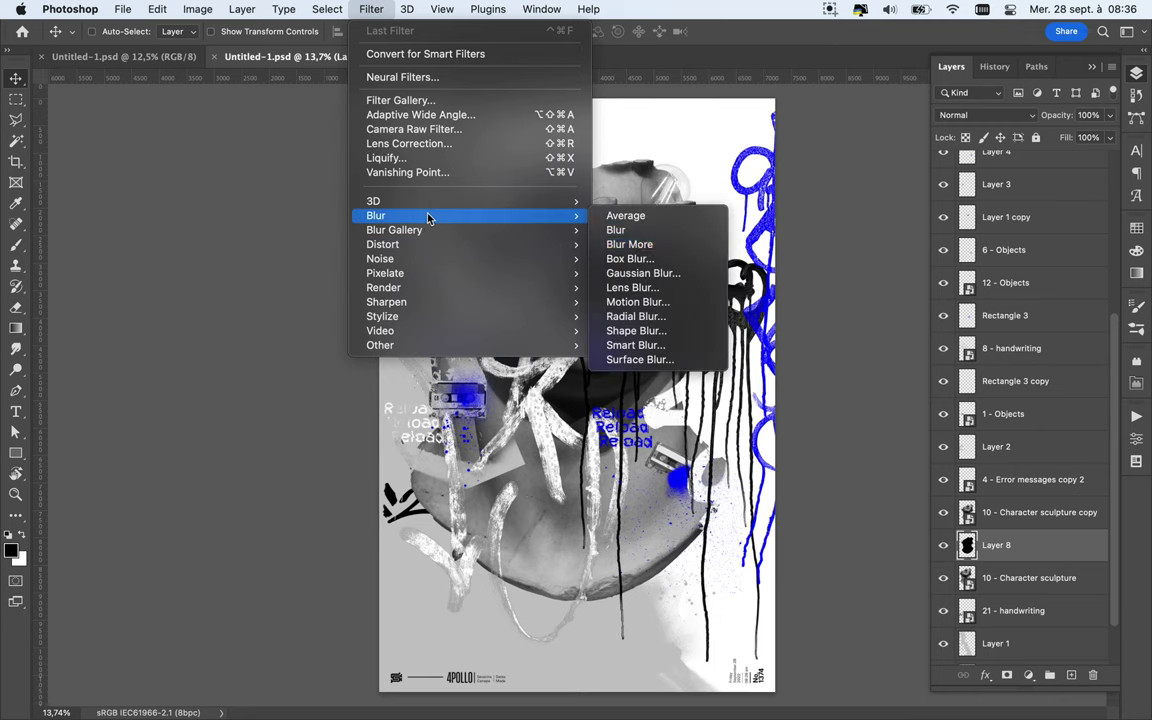
pyautogui.click(648, 274)
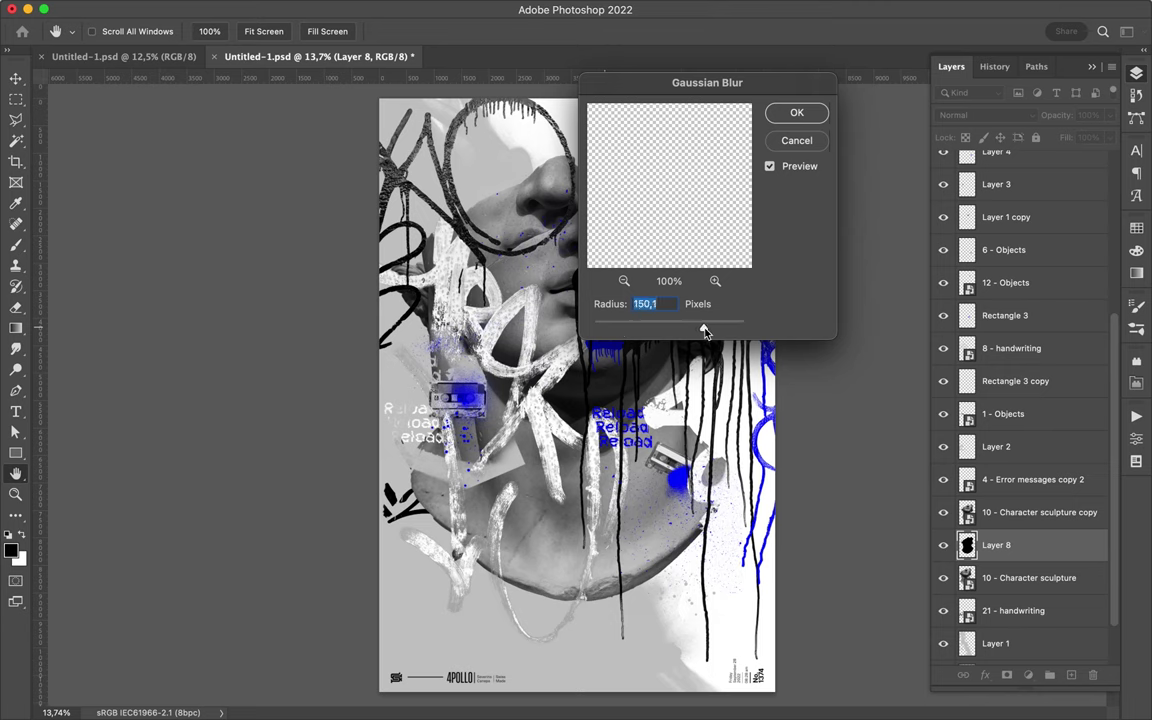
pyautogui.moveTo(706, 331); pyautogui.dragTo(714, 329)
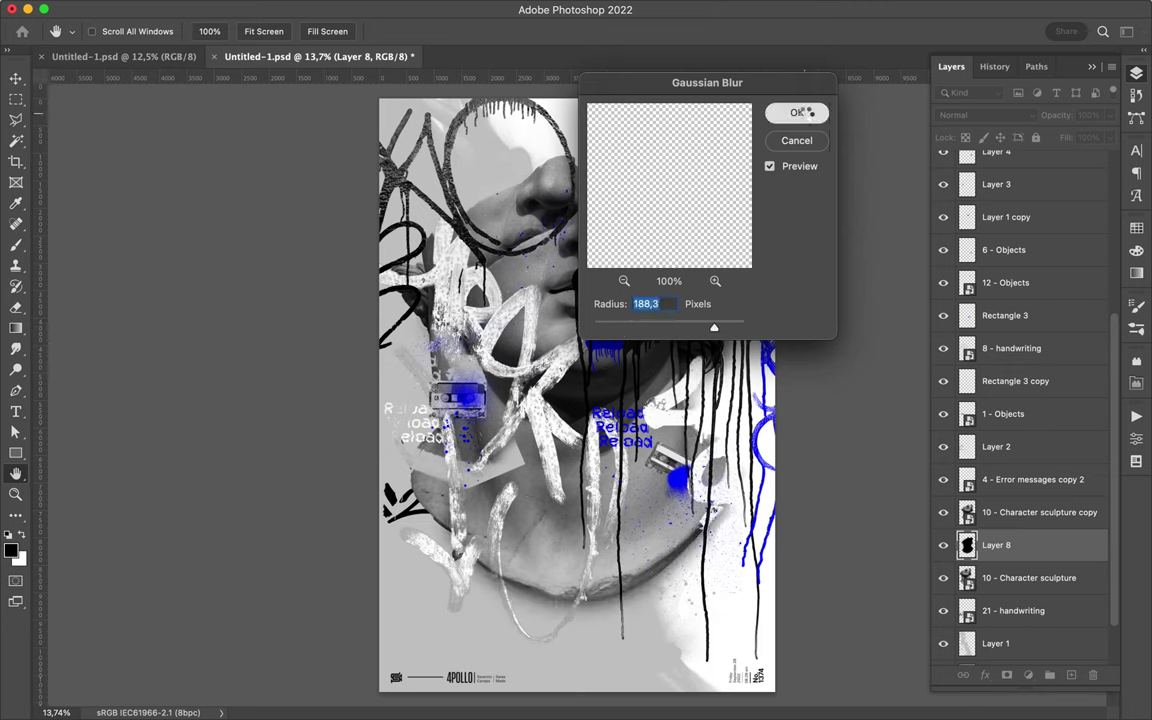
pyautogui.press('Return')
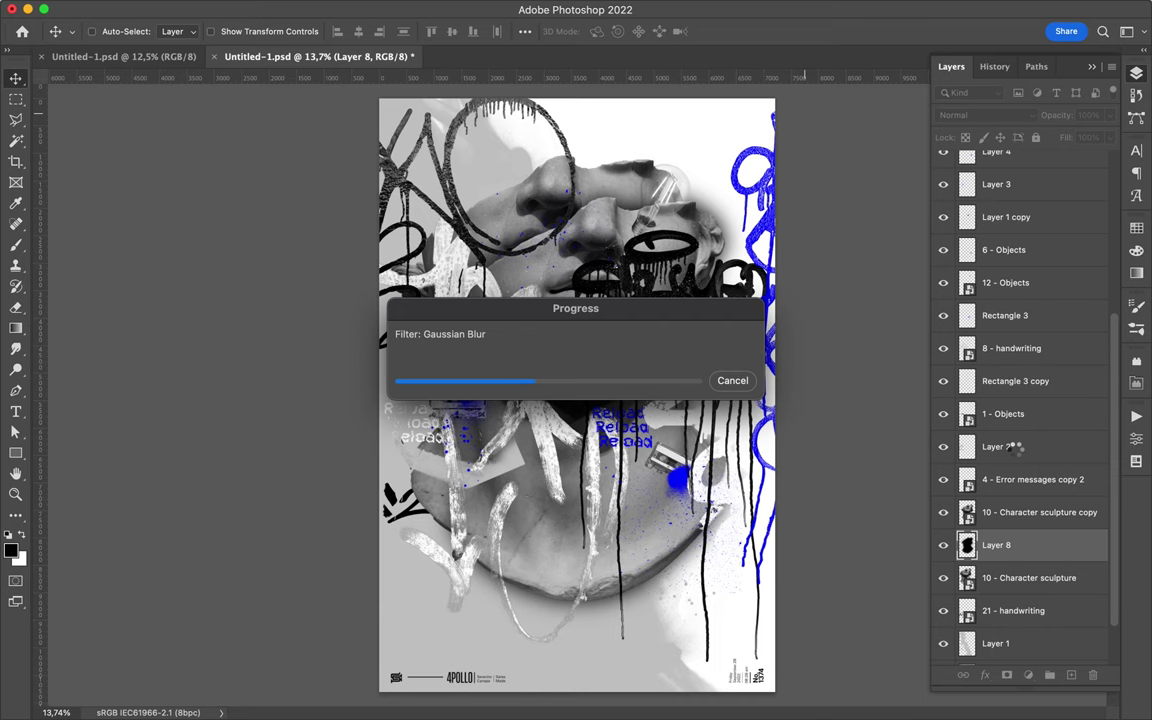
# Step: Duplicate the blurred Layer 8 shadow upward and move 22 - handwriting down over the lips
pyautogui.moveTo(1026, 548); pyautogui.dragTo(1026, 594)
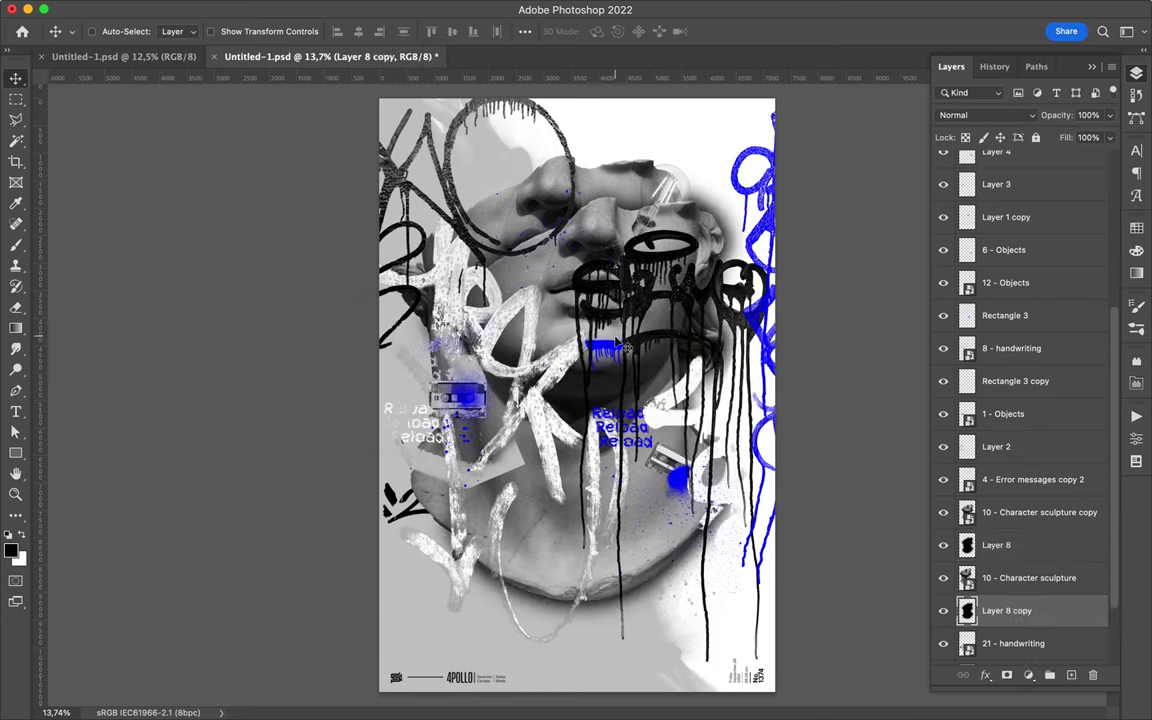
pyautogui.moveTo(617, 347); pyautogui.dragTo(578, 252)
pyautogui.moveTo(585, 305); pyautogui.dragTo(591, 309)
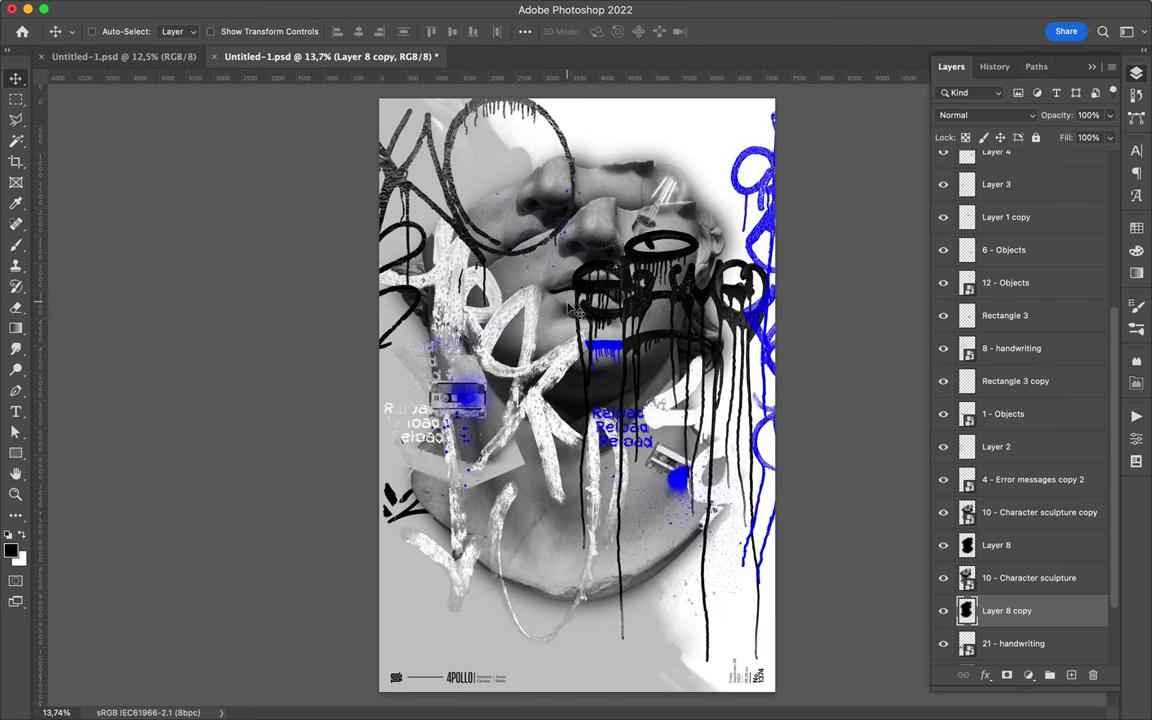
pyautogui.keyDown('super'); pyautogui.click(653, 298); pyautogui.keyUp('super')
pyautogui.moveTo(700, 302); pyautogui.dragTo(619, 392)
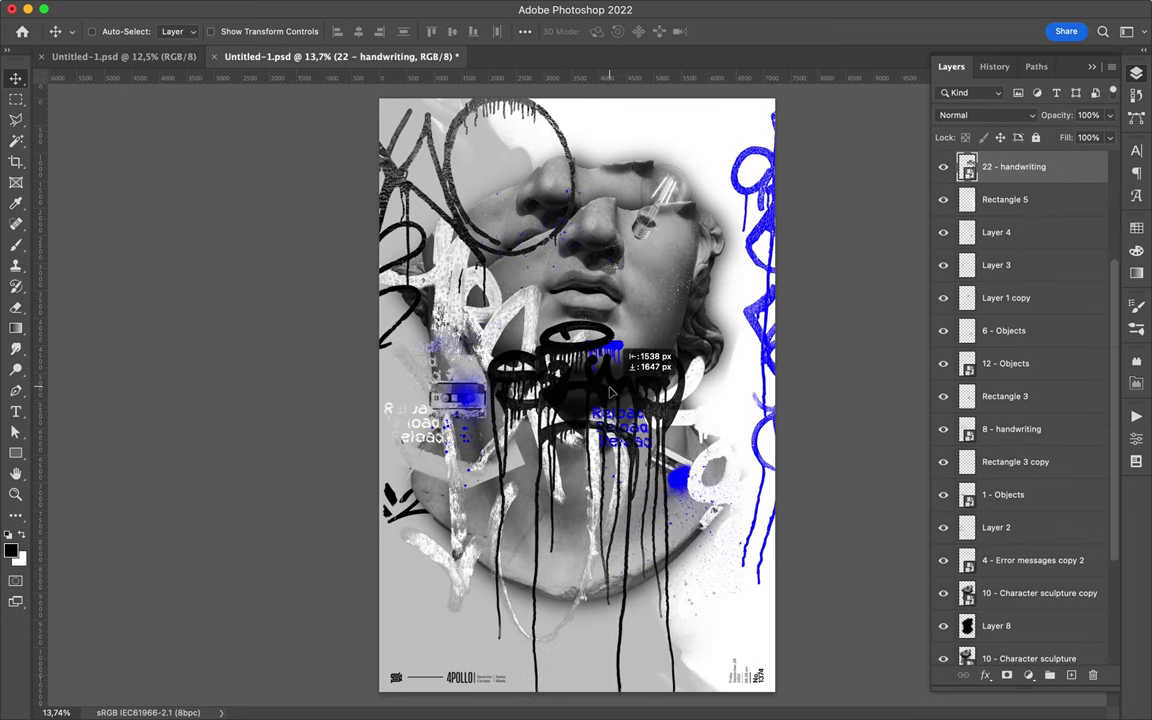
# Step: Place the black graffiti over the chin and the Rectangle 5 white graffiti across the lower face
pyautogui.moveTo(619, 392)
pyautogui.mouseDown()
pyautogui.moveTo(568, 404)
pyautogui.moveTo(693, 166)
pyautogui.mouseUp()
pyautogui.keyDown('super'); pyautogui.click(563, 380); pyautogui.keyUp('super')
pyautogui.click(712, 428)
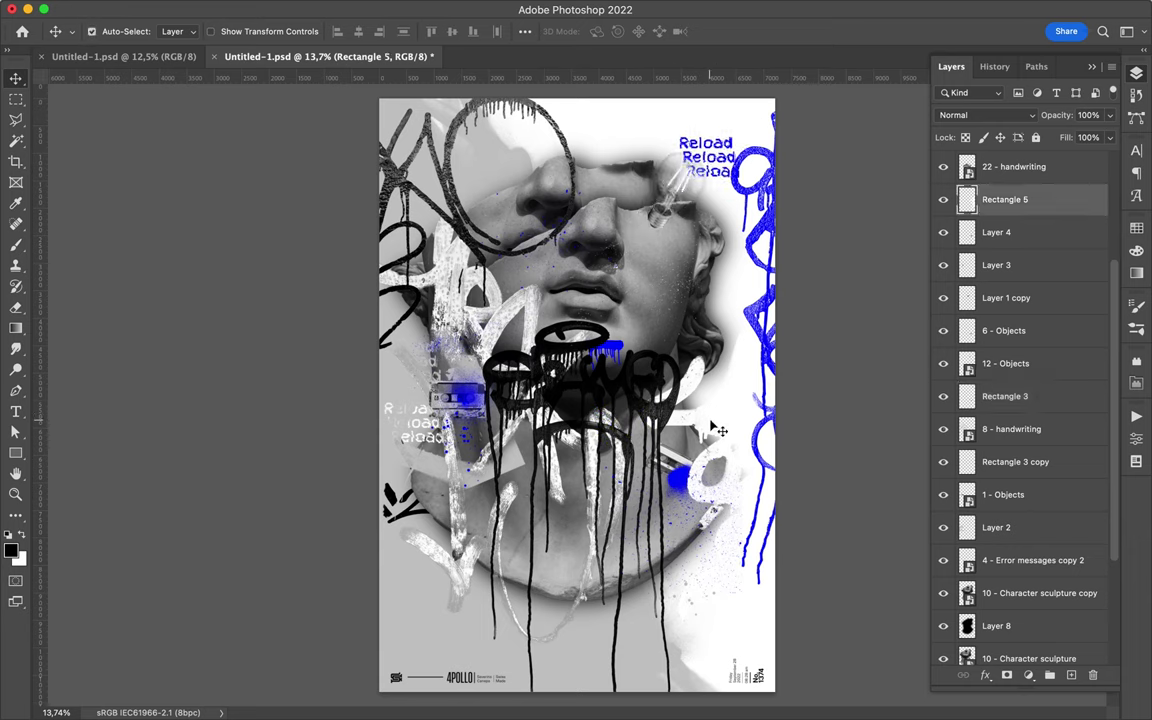
pyautogui.moveTo(712, 428); pyautogui.dragTo(511, 412)
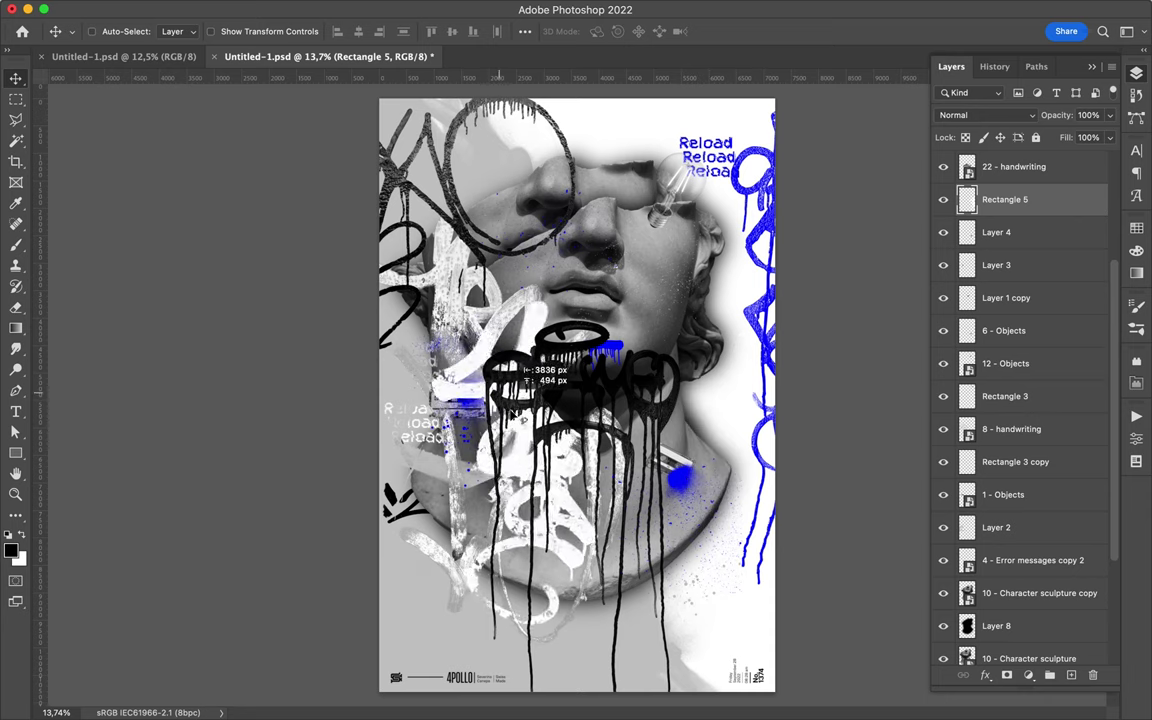
pyautogui.moveTo(511, 412)
pyautogui.mouseDown()
pyautogui.moveTo(619, 352)
pyautogui.moveTo(614, 258)
pyautogui.mouseUp()
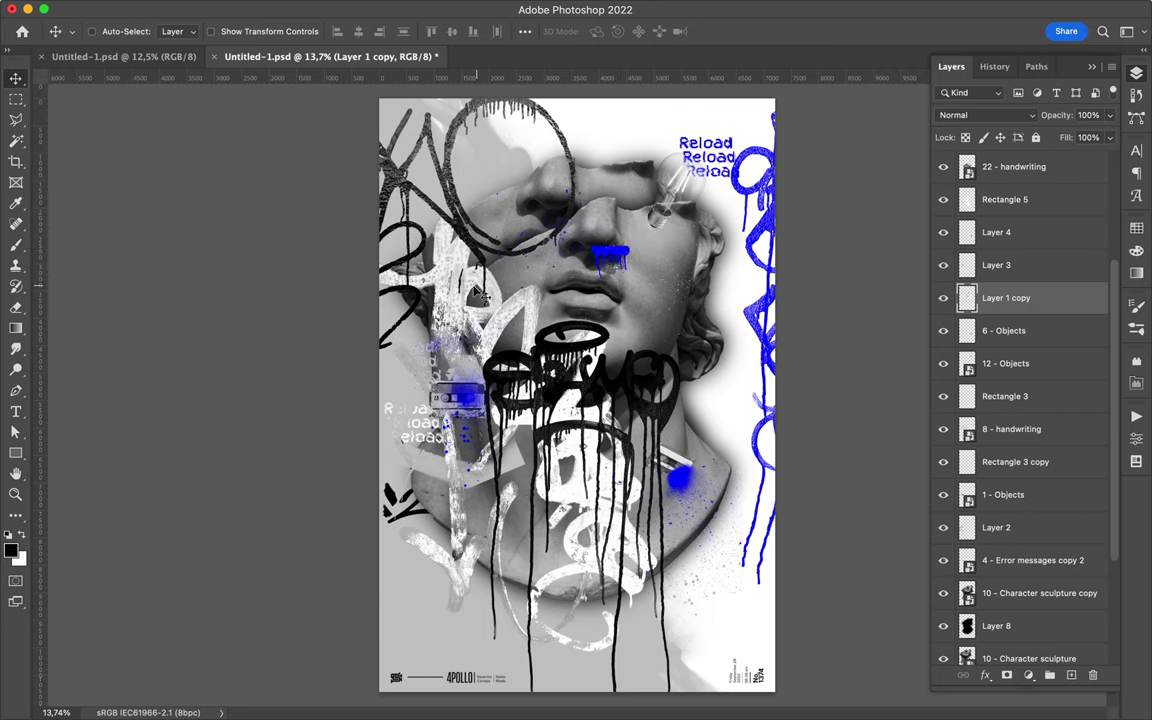
pyautogui.click(866, 18)
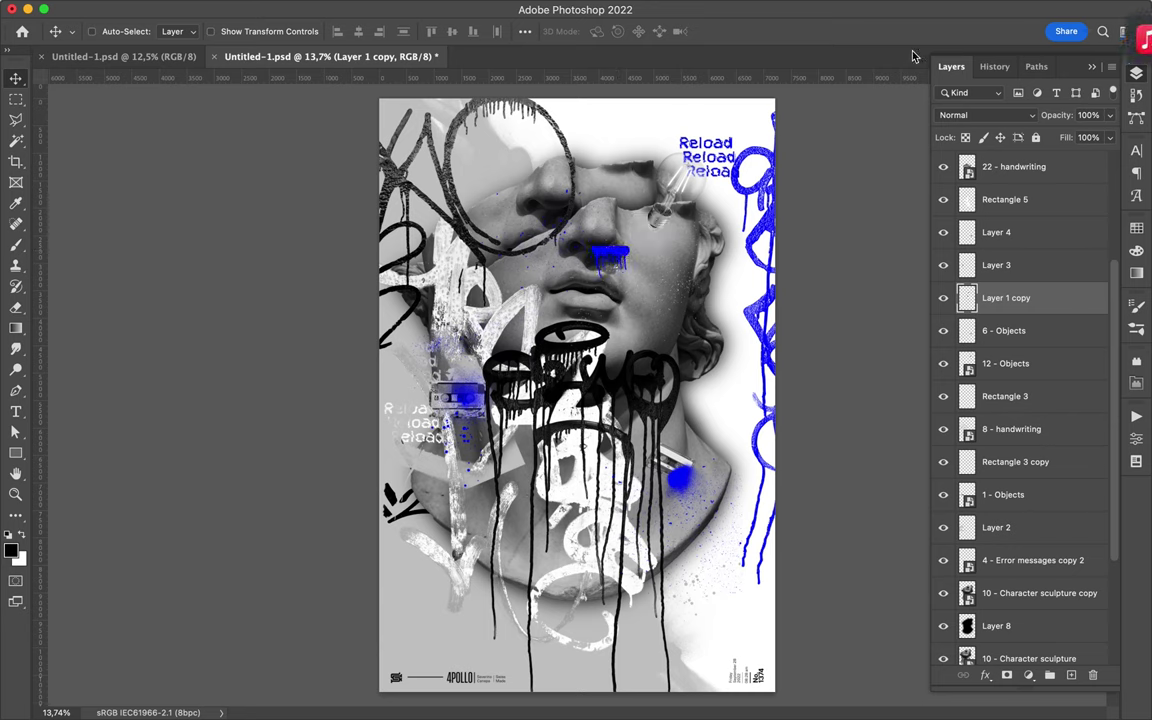
# Step: Move Layer 2 down-right and rotate it to about 71.7°
pyautogui.keyDown('alt'); pyautogui.click(428, 440); pyautogui.keyUp('alt')
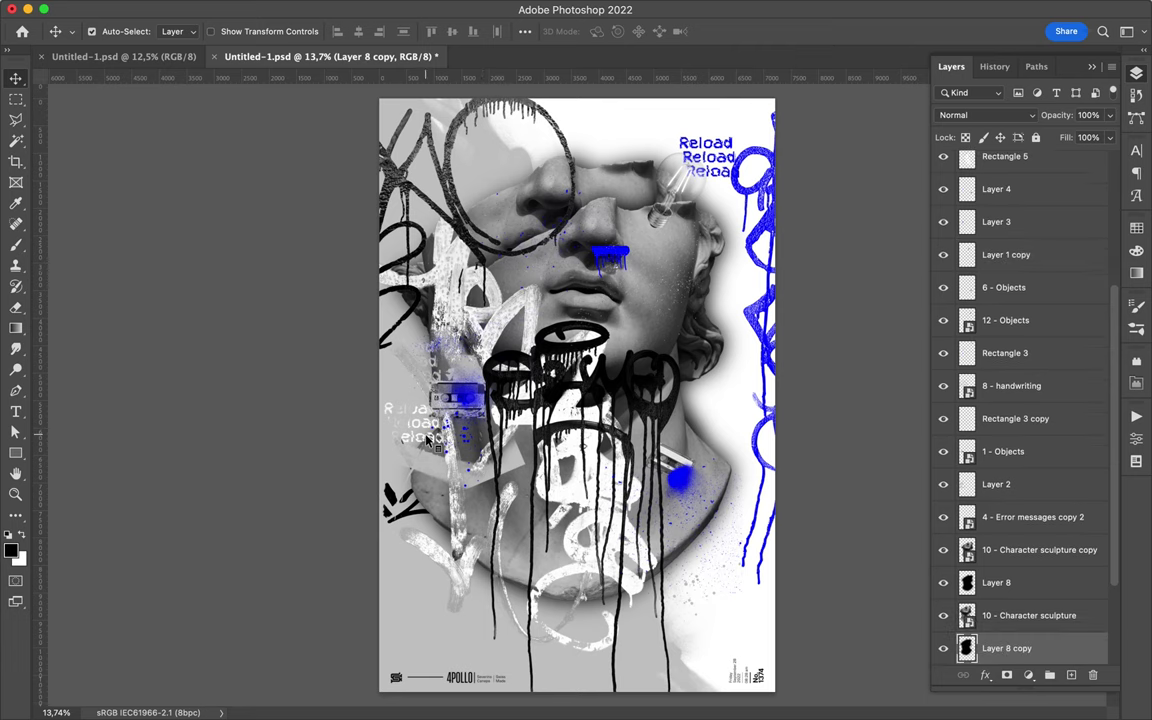
pyautogui.click(428, 444)
pyautogui.moveTo(446, 494)
pyautogui.mouseDown()
pyautogui.moveTo(575, 617)
pyautogui.moveTo(608, 586)
pyautogui.moveTo(488, 538)
pyautogui.mouseUp()
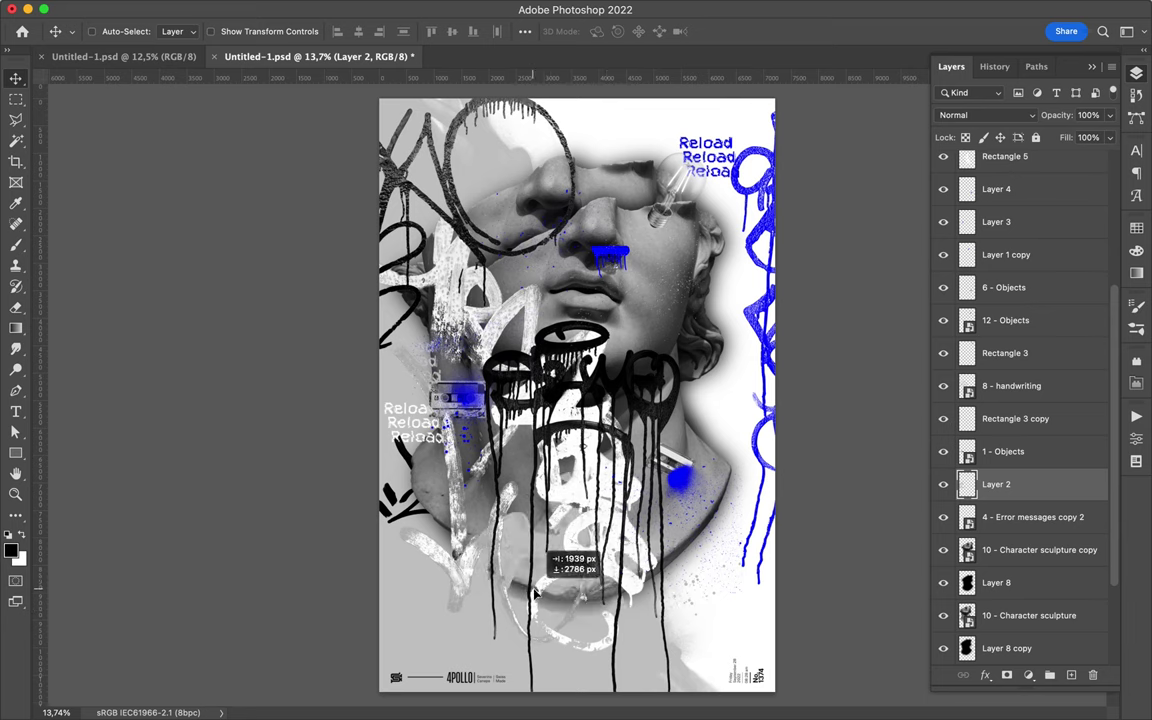
pyautogui.hotkey('ctrl', 't')
pyautogui.moveTo(447, 463); pyautogui.dragTo(627, 436)
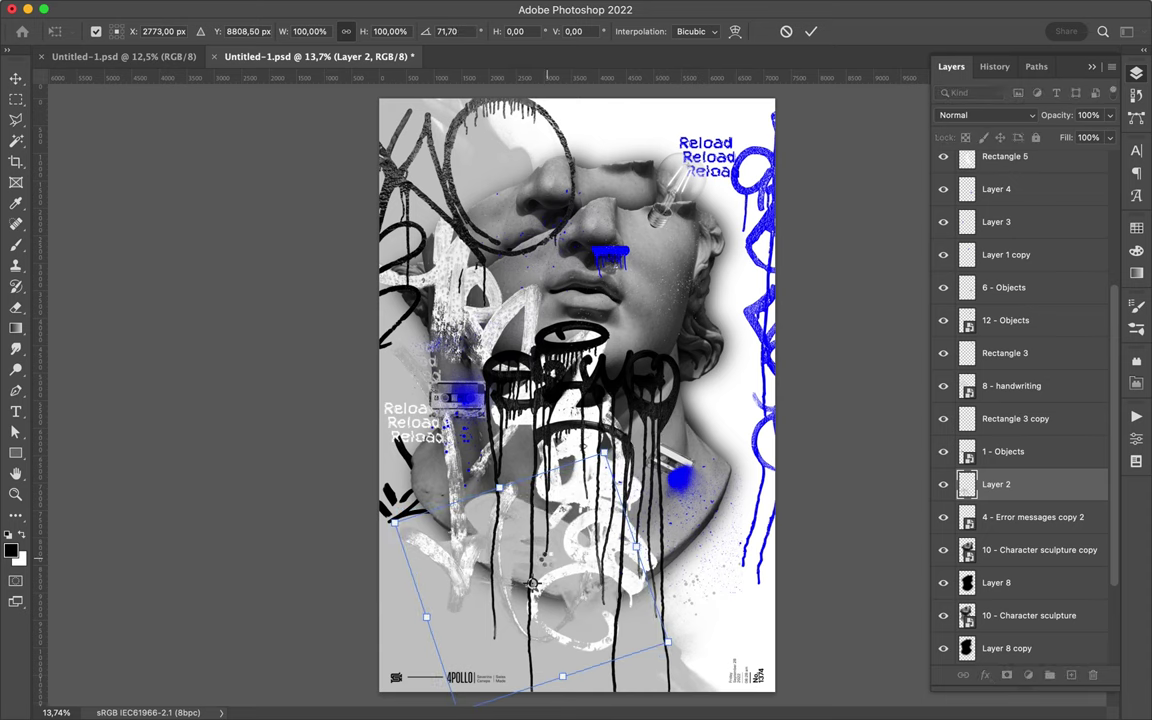
pyautogui.press('Return')
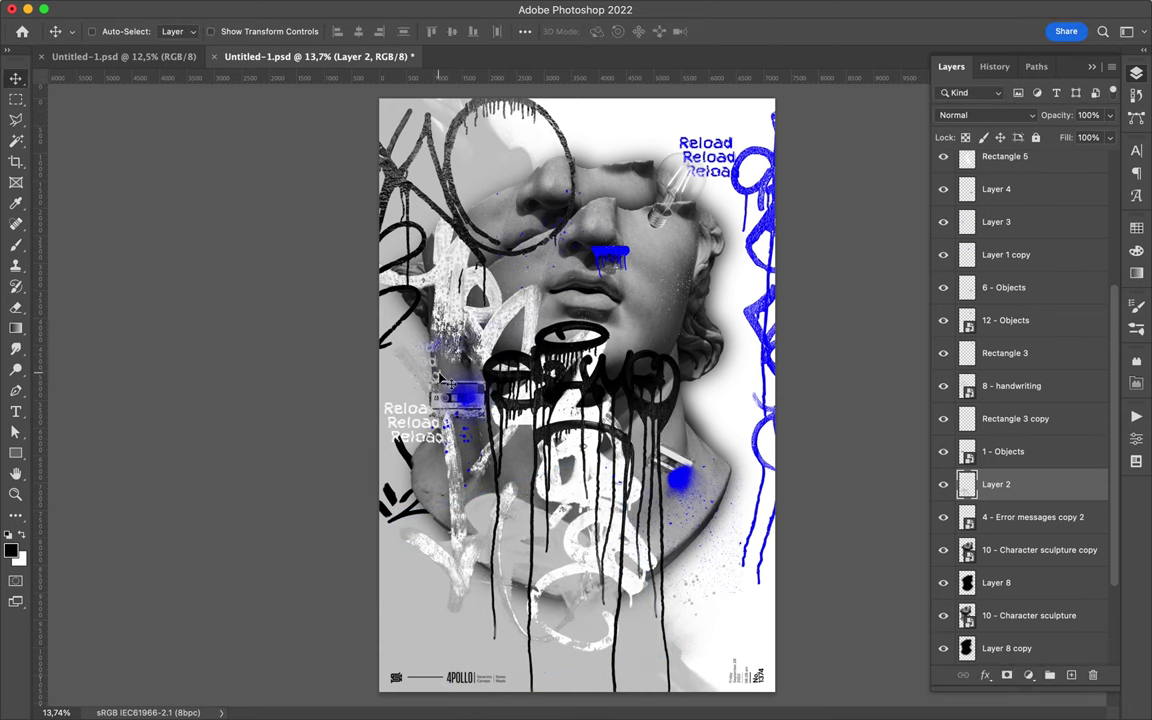
# Step: Move the grey Reload text copy beside the neck and the black arrow graffiti lower
pyautogui.keyDown('ctrl'); pyautogui.click(437, 376); pyautogui.keyUp('ctrl')
pyautogui.moveTo(437, 376); pyautogui.dragTo(736, 436)
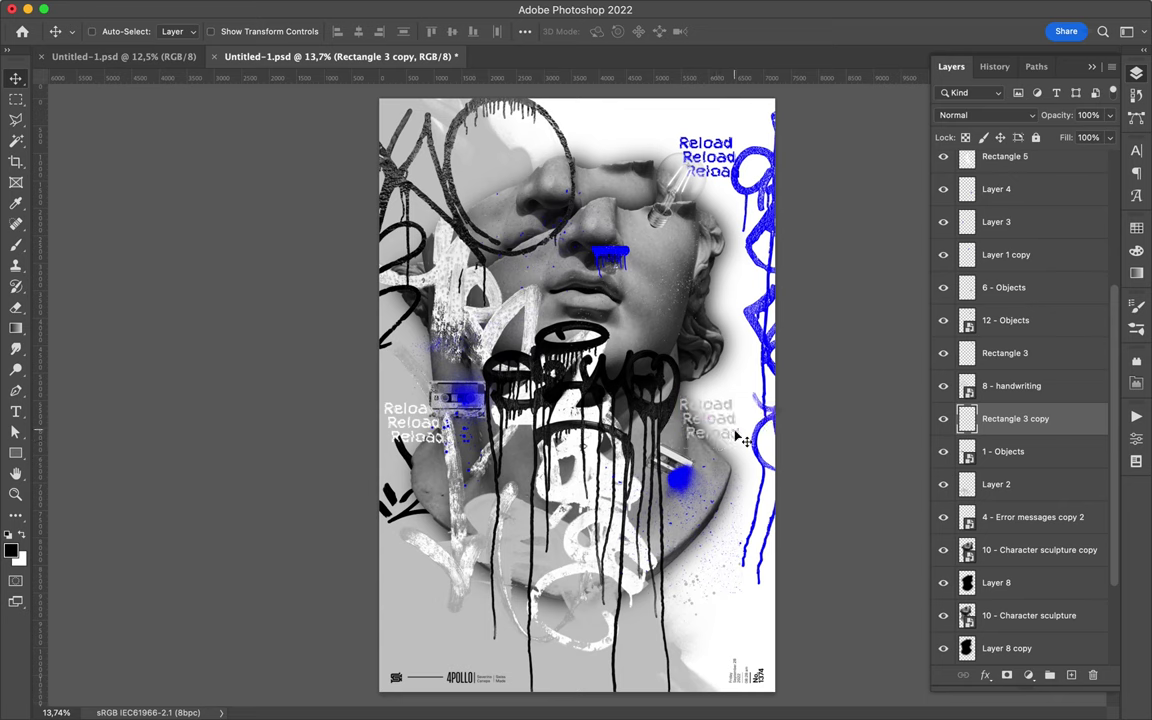
pyautogui.moveTo(400, 513)
pyautogui.mouseDown()
pyautogui.moveTo(452, 563)
pyautogui.moveTo(450, 577)
pyautogui.mouseUp()
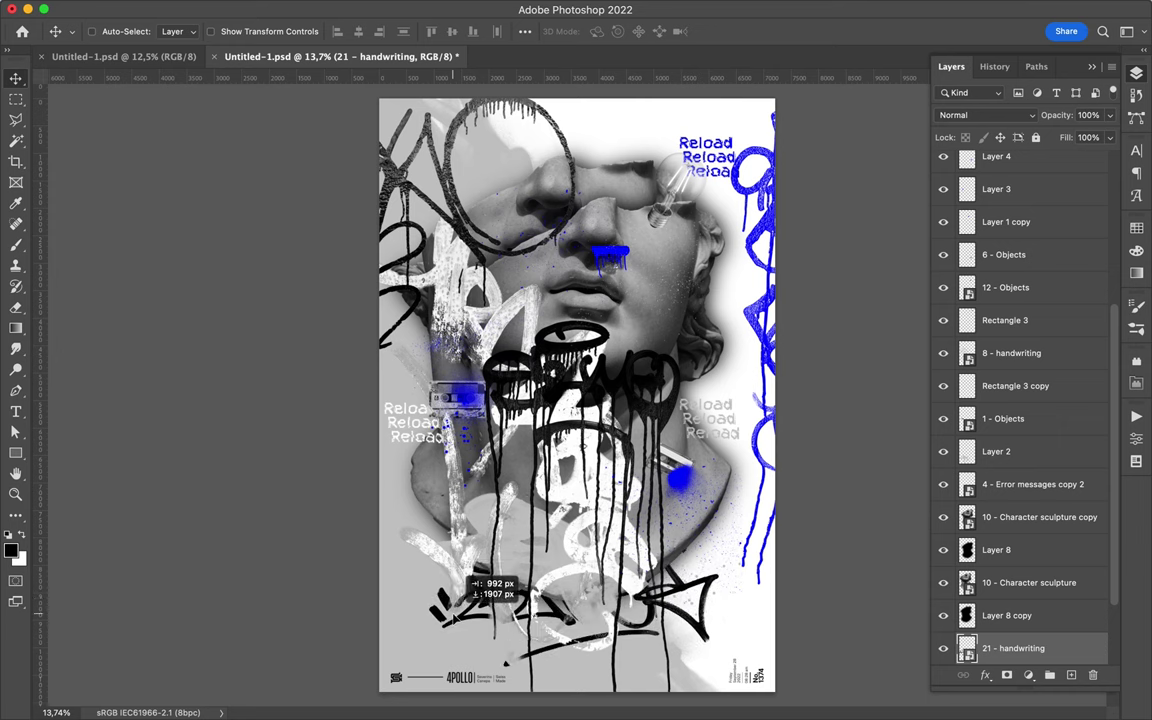
# Step: Place 19 - handwriting just above the sculpture layer around the head; move the blue object down the neck
pyautogui.click(452, 187)
pyautogui.moveTo(452, 187); pyautogui.dragTo(602, 207)
pyautogui.moveTo(1010, 166)
pyautogui.mouseDown()
pyautogui.moveTo(1032, 652)
pyautogui.moveTo(1020, 612)
pyautogui.mouseUp()
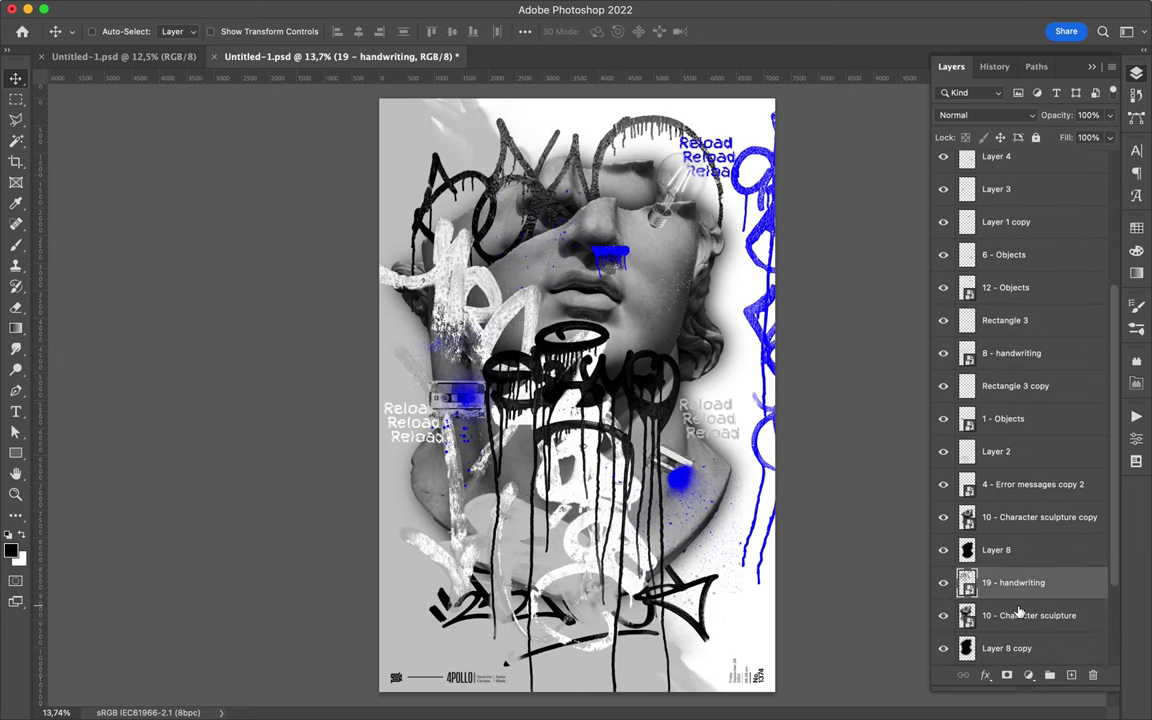
pyautogui.moveTo(592, 187); pyautogui.dragTo(630, 217)
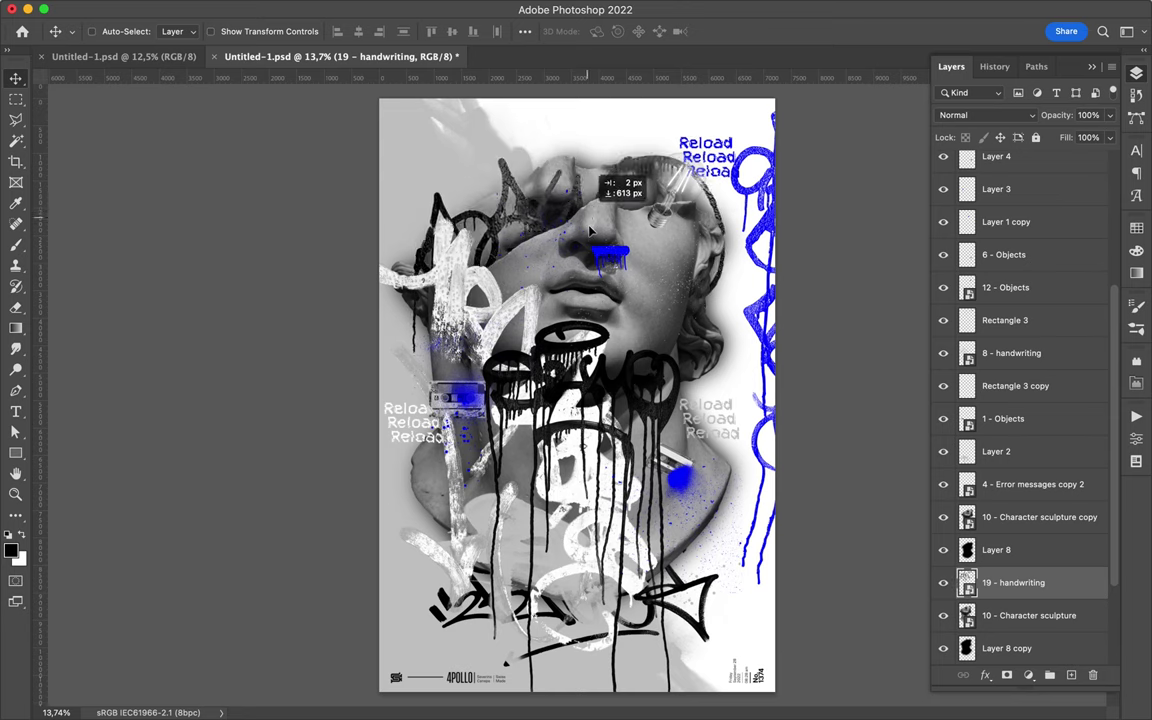
pyautogui.moveTo(630, 217); pyautogui.dragTo(577, 197)
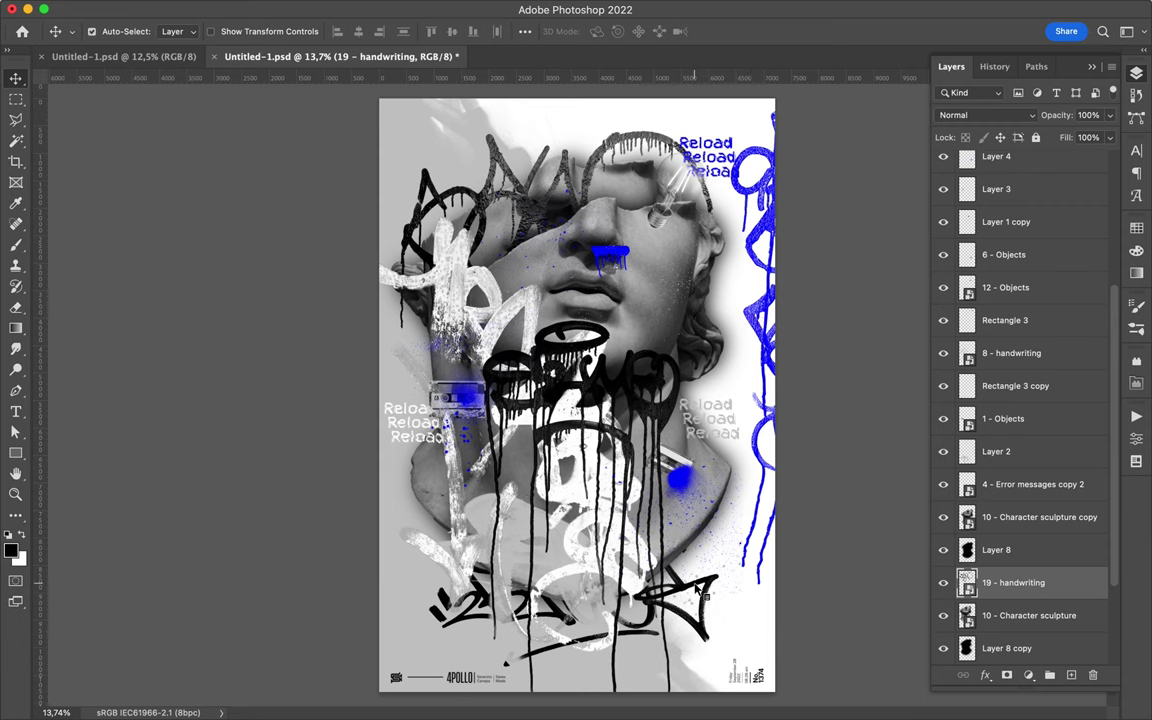
pyautogui.moveTo(700, 482); pyautogui.dragTo(724, 527)
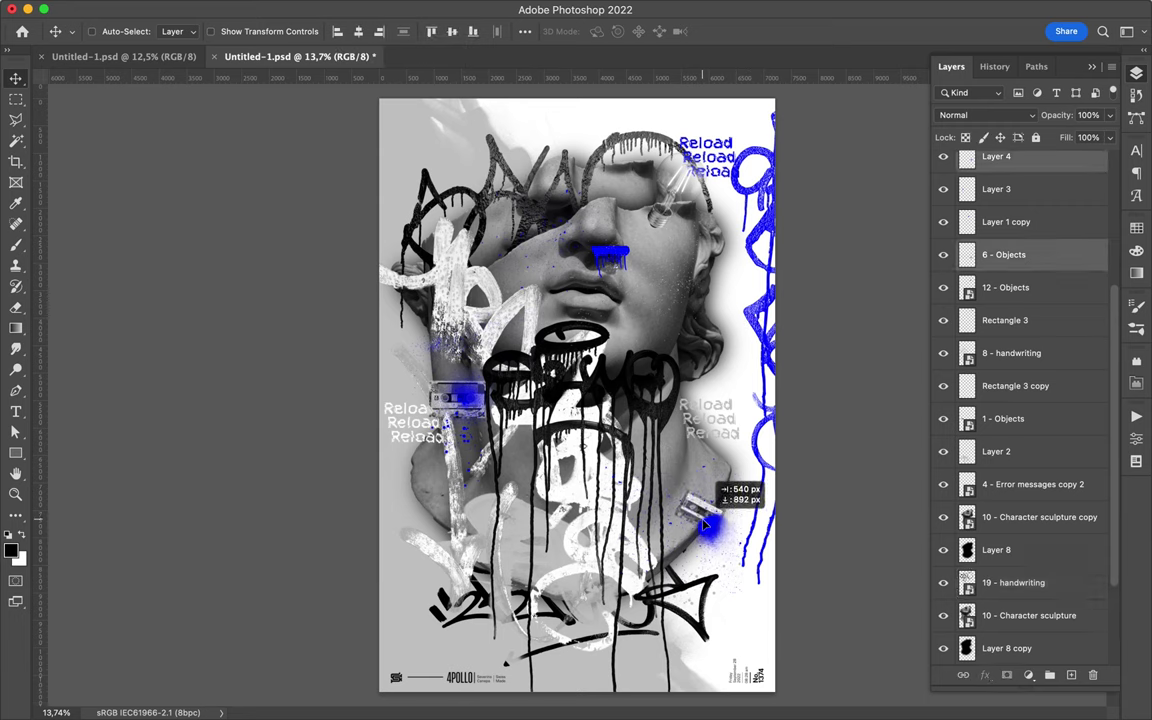
# Step: Move 1 - Objects cassette left, the white Reload copy bottom-left, and Rectangle 4 across the face
pyautogui.click(467, 400)
pyautogui.moveTo(441, 389)
pyautogui.mouseDown()
pyautogui.moveTo(408, 487)
pyautogui.moveTo(395, 487)
pyautogui.mouseUp()
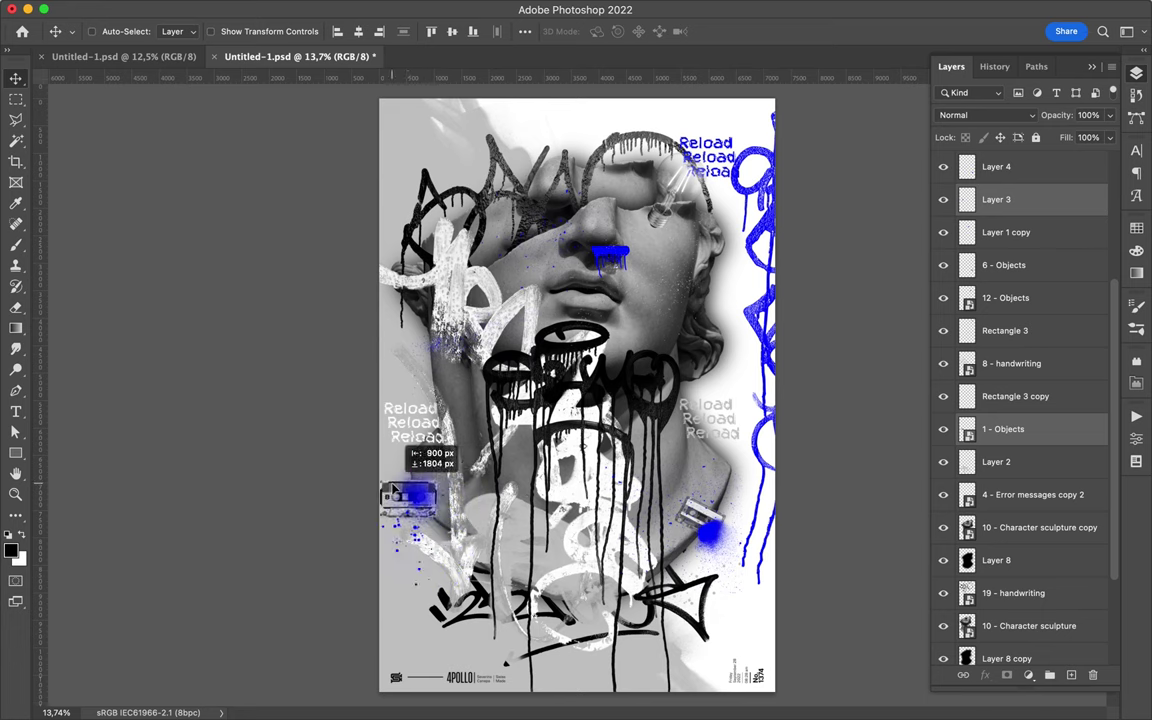
pyautogui.moveTo(421, 427); pyautogui.dragTo(440, 629)
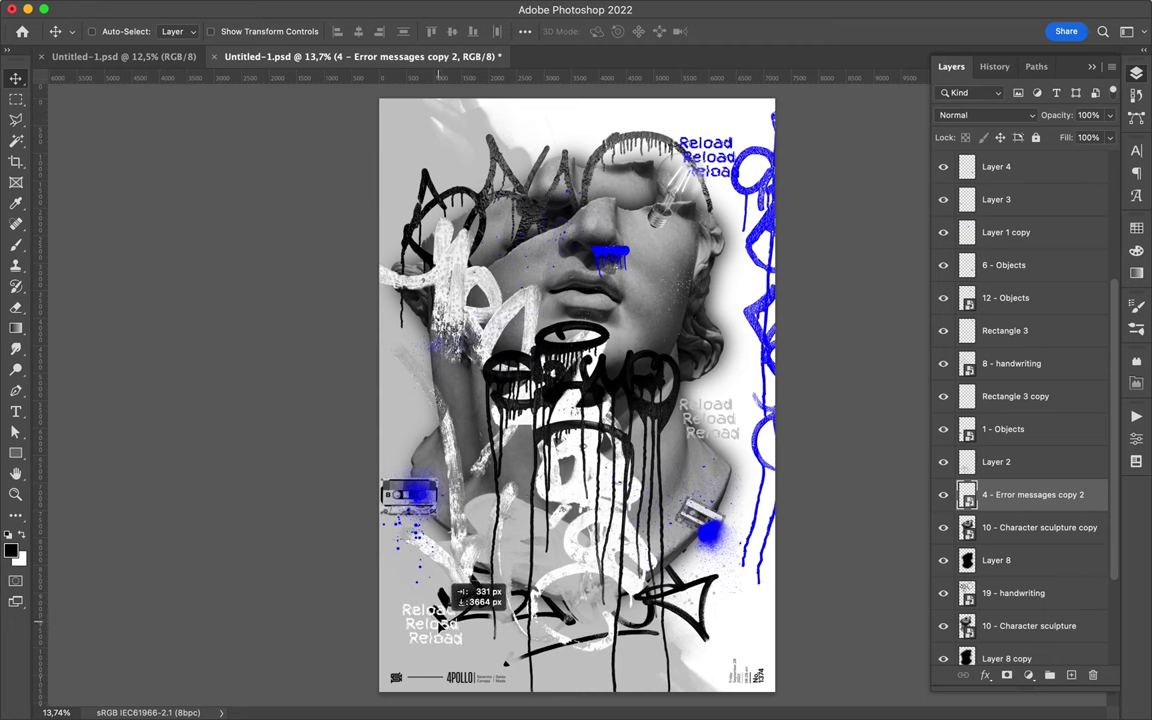
pyautogui.moveTo(760, 320); pyautogui.dragTo(643, 423)
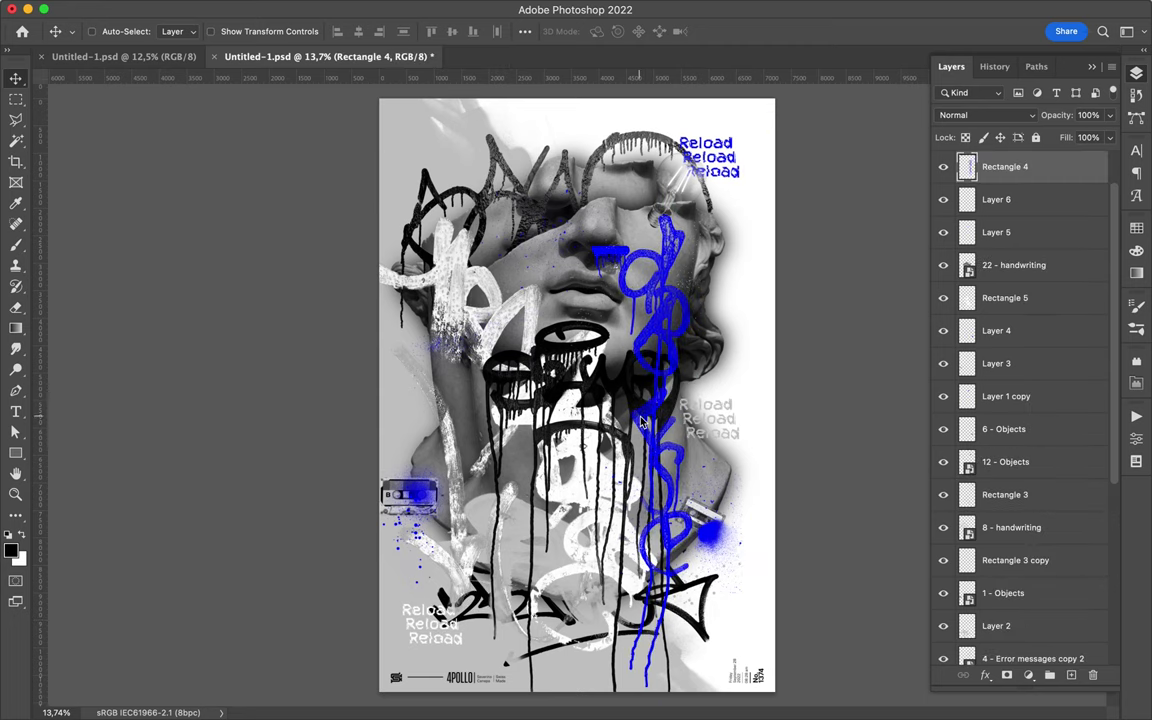
# Step: Shift the white graffiti up-left, move 22 - handwriting left-down, and nudge the blue and grey Reload texts
pyautogui.moveTo(578, 497); pyautogui.dragTo(566, 491)
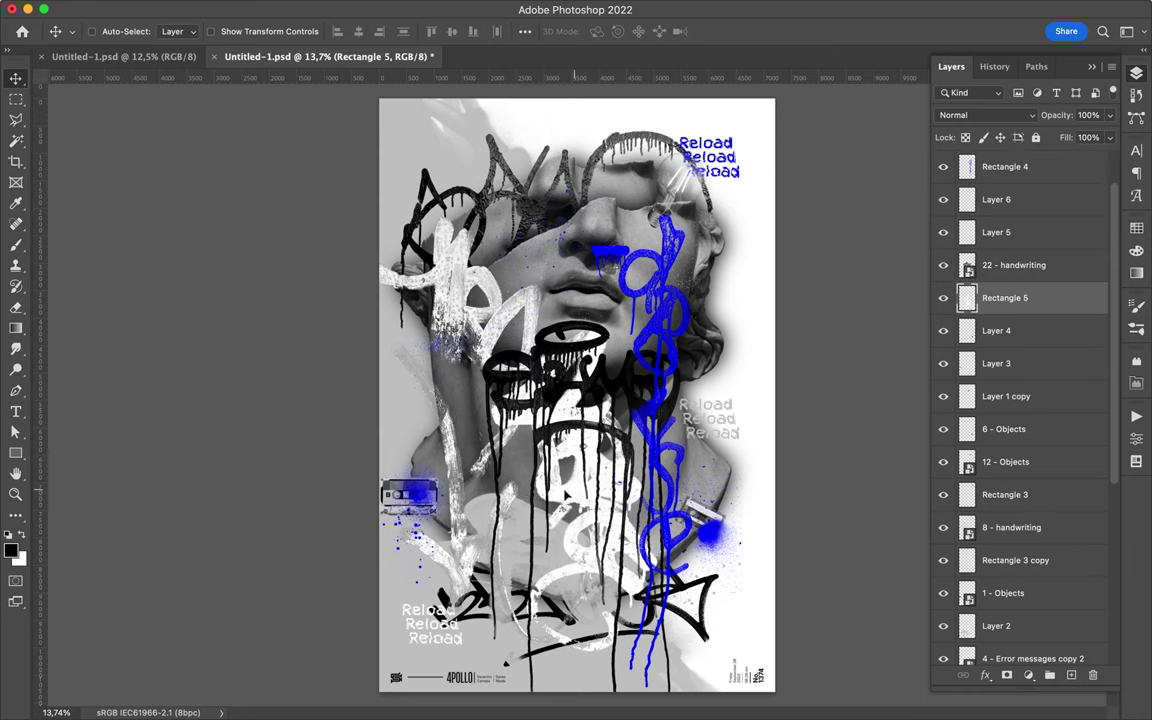
pyautogui.moveTo(522, 362)
pyautogui.mouseDown()
pyautogui.moveTo(438, 432)
pyautogui.moveTo(445, 440)
pyautogui.mouseUp()
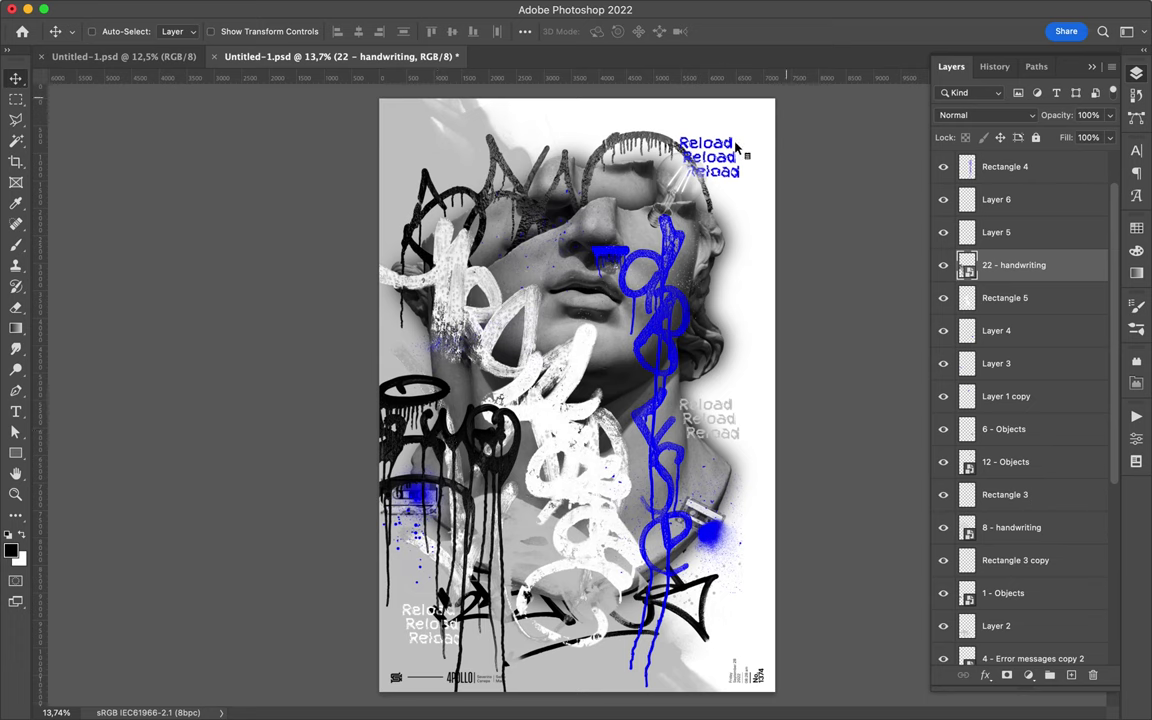
pyautogui.moveTo(731, 162); pyautogui.dragTo(749, 151)
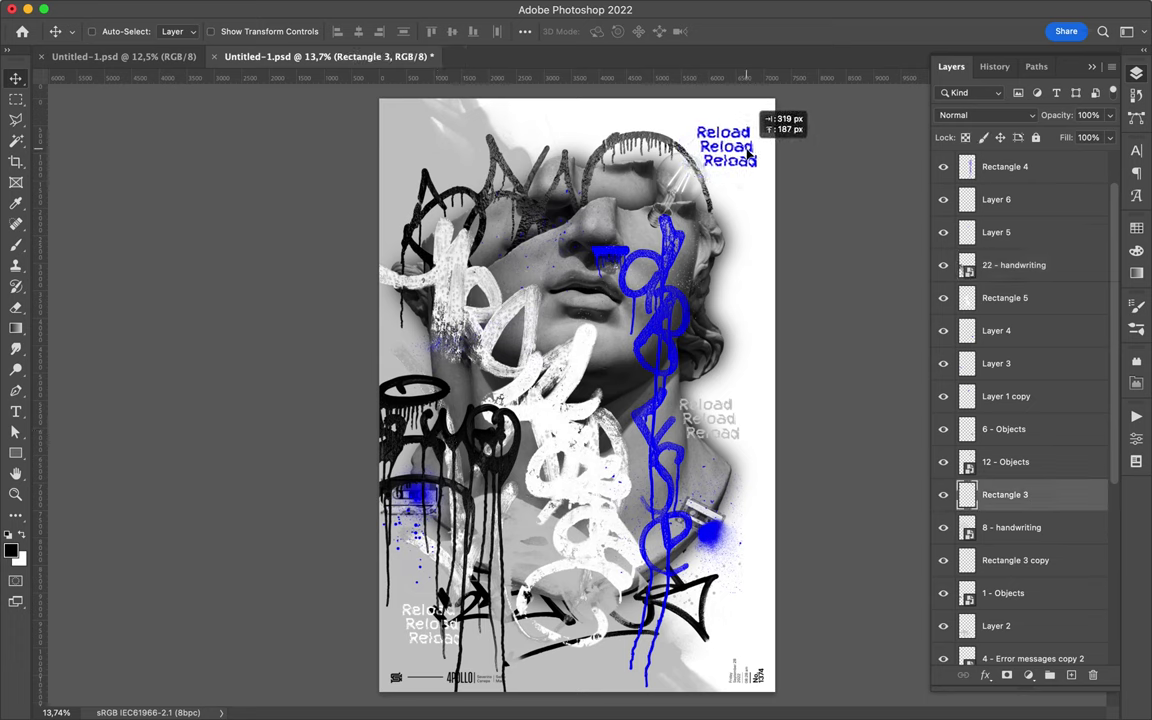
pyautogui.moveTo(733, 427)
pyautogui.mouseDown()
pyautogui.moveTo(688, 487)
pyautogui.moveTo(733, 413)
pyautogui.mouseUp()
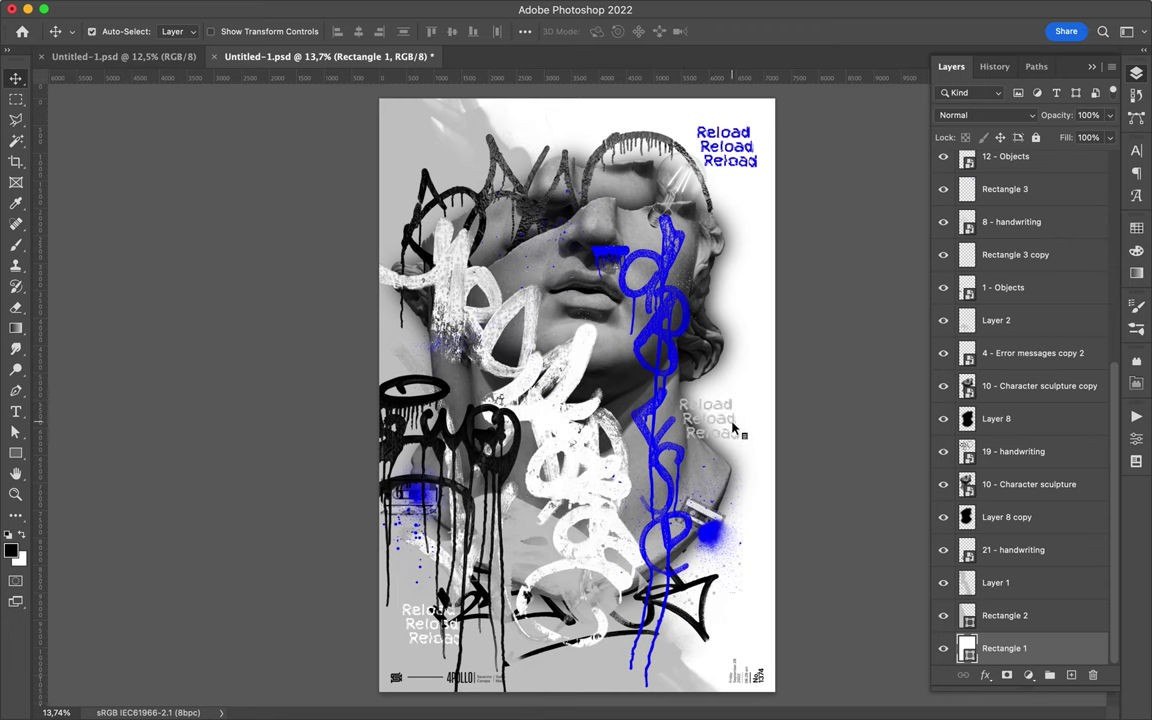
pyautogui.click(731, 428)
pyautogui.moveTo(733, 440); pyautogui.dragTo(716, 443)
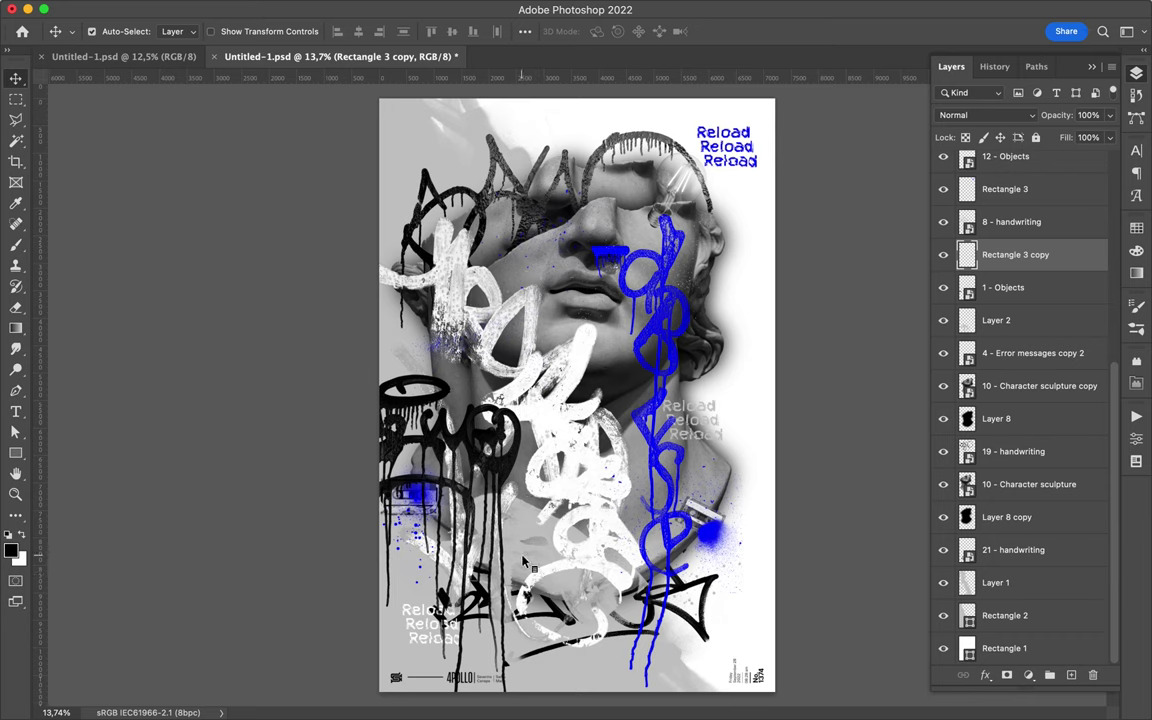
# Step: Sample a grey from the sculpture's face, create Layer 9, and pick brush 11
pyautogui.click(614, 335)
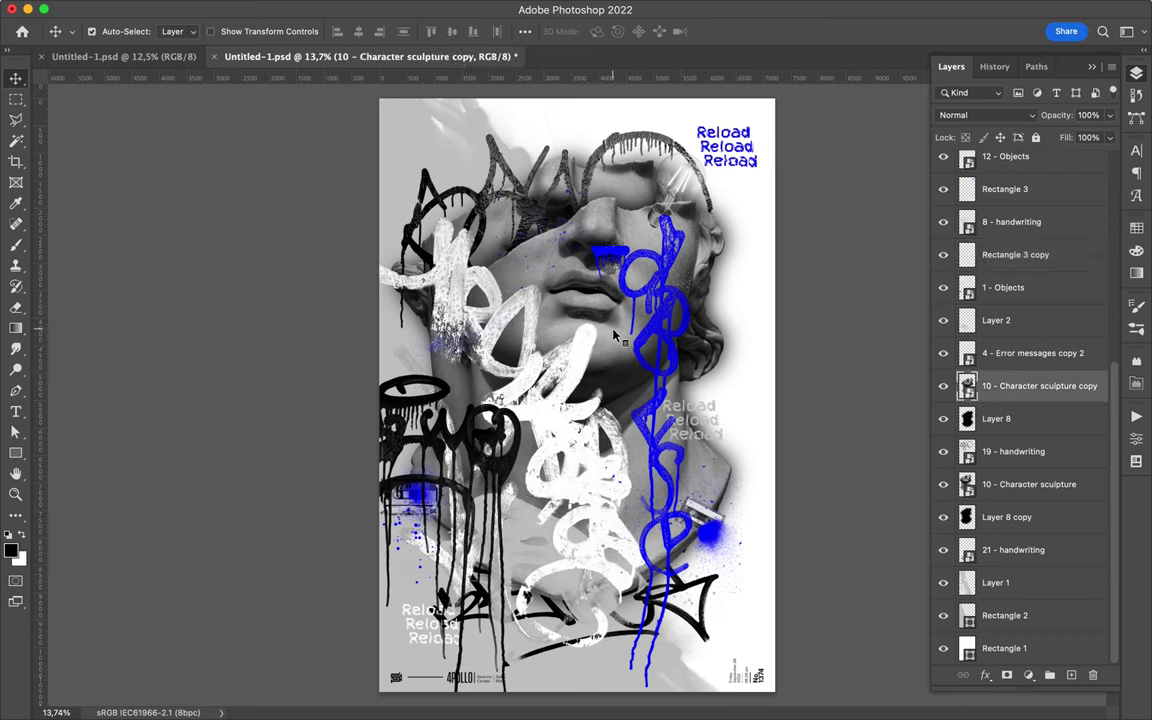
pyautogui.press('i')
pyautogui.click(615, 318)
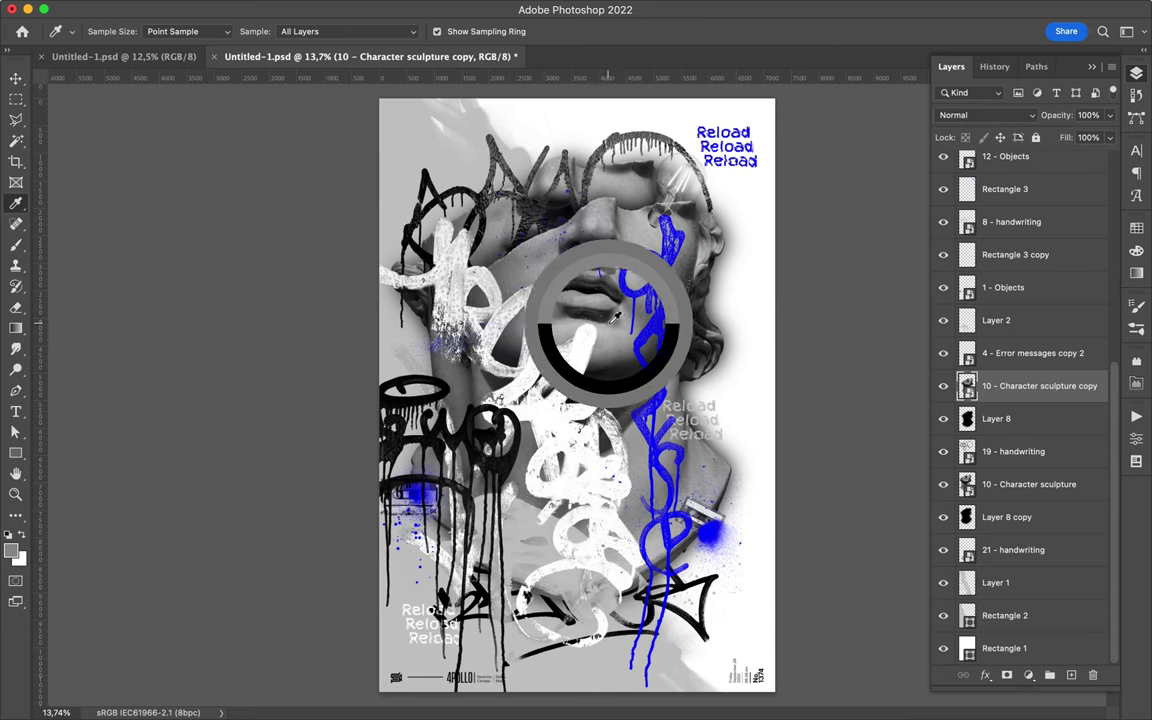
pyautogui.press('b')
pyautogui.hotkey('ctrl', 'shift', 'alt', 'n')
pyautogui.rightClick(632, 416)
pyautogui.scroll(-2, 743, 500)
pyautogui.scroll(-10, 743, 500)
pyautogui.scroll(-10, 743, 500)
pyautogui.click(743, 505)
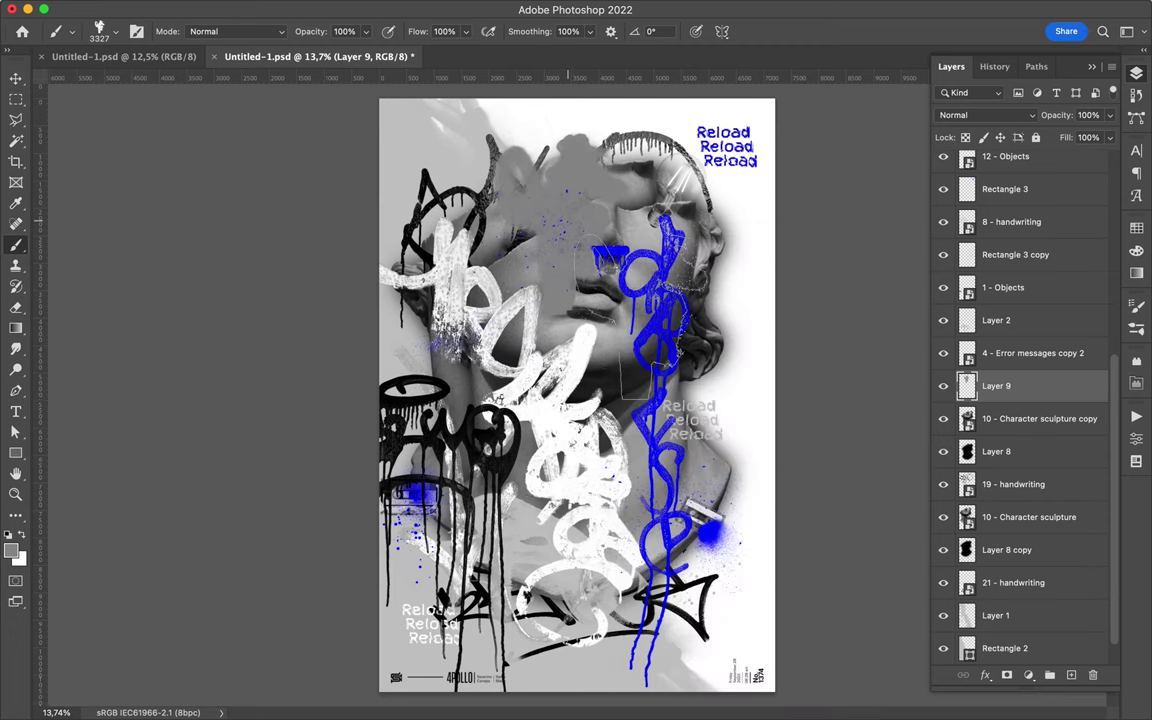
# Step: Rotate the Layer 9 grey shadow to 37.5° and move it behind the head's right side
pyautogui.press('v')
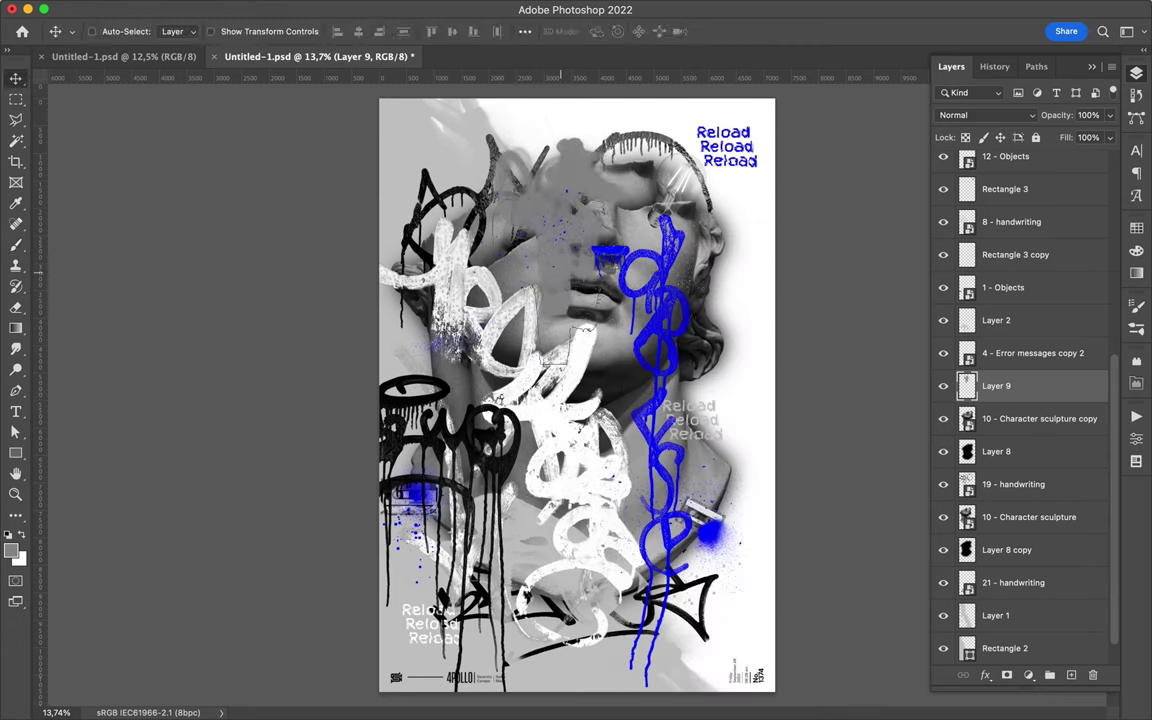
pyautogui.press('b')
pyautogui.click(16, 79)
pyautogui.press('XF86MonBrightnessUp')
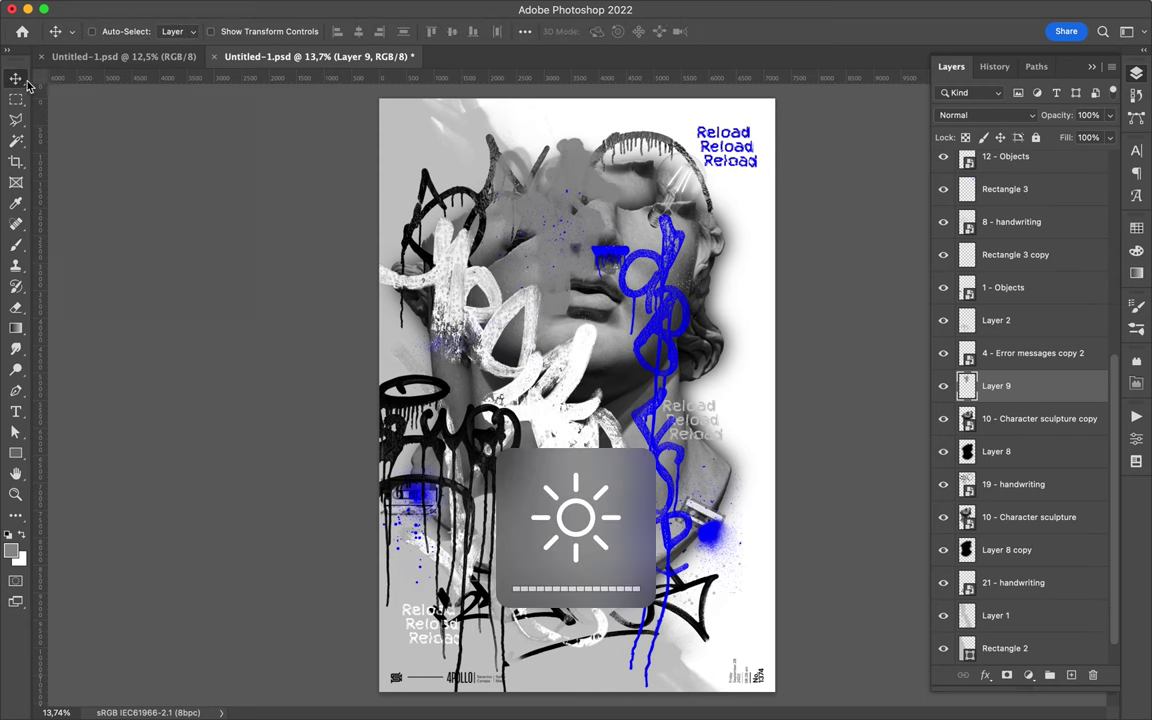
pyautogui.moveTo(605, 260)
pyautogui.mouseDown()
pyautogui.moveTo(640, 275)
pyautogui.moveTo(715, 262)
pyautogui.moveTo(713, 345)
pyautogui.mouseUp()
pyautogui.hotkey('ctrl', 't')
pyautogui.press('Return')
pyautogui.moveTo(642, 265); pyautogui.dragTo(780, 420)
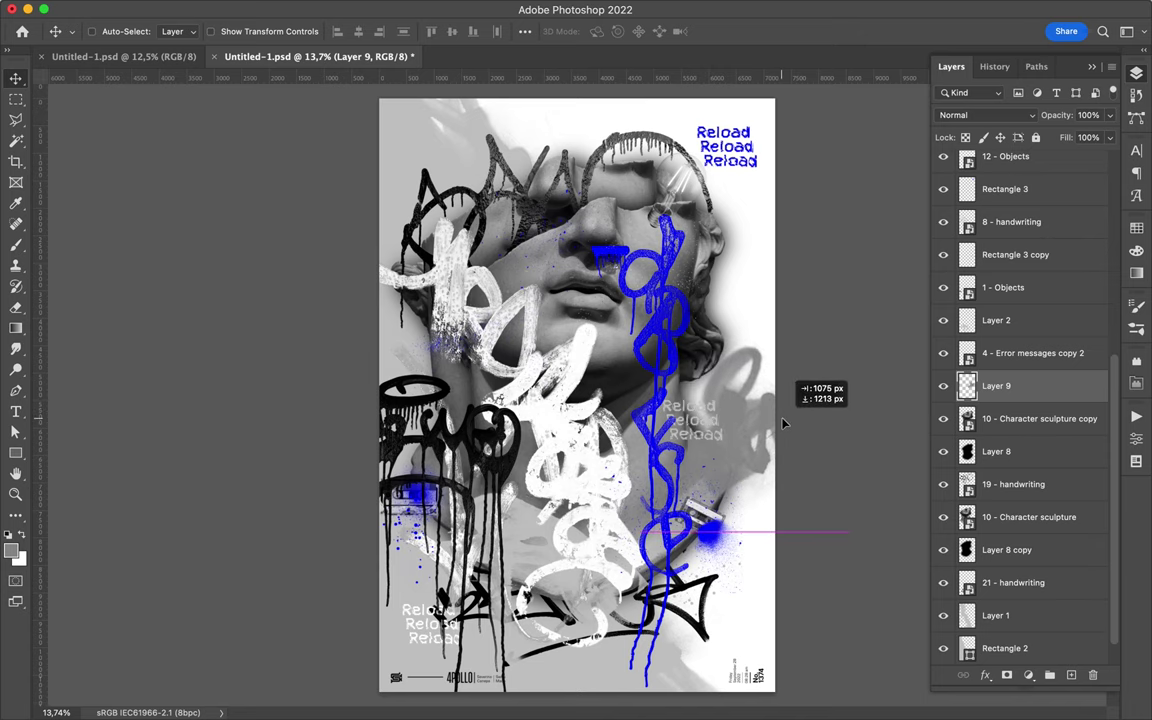
pyautogui.moveTo(780, 420); pyautogui.dragTo(785, 440)
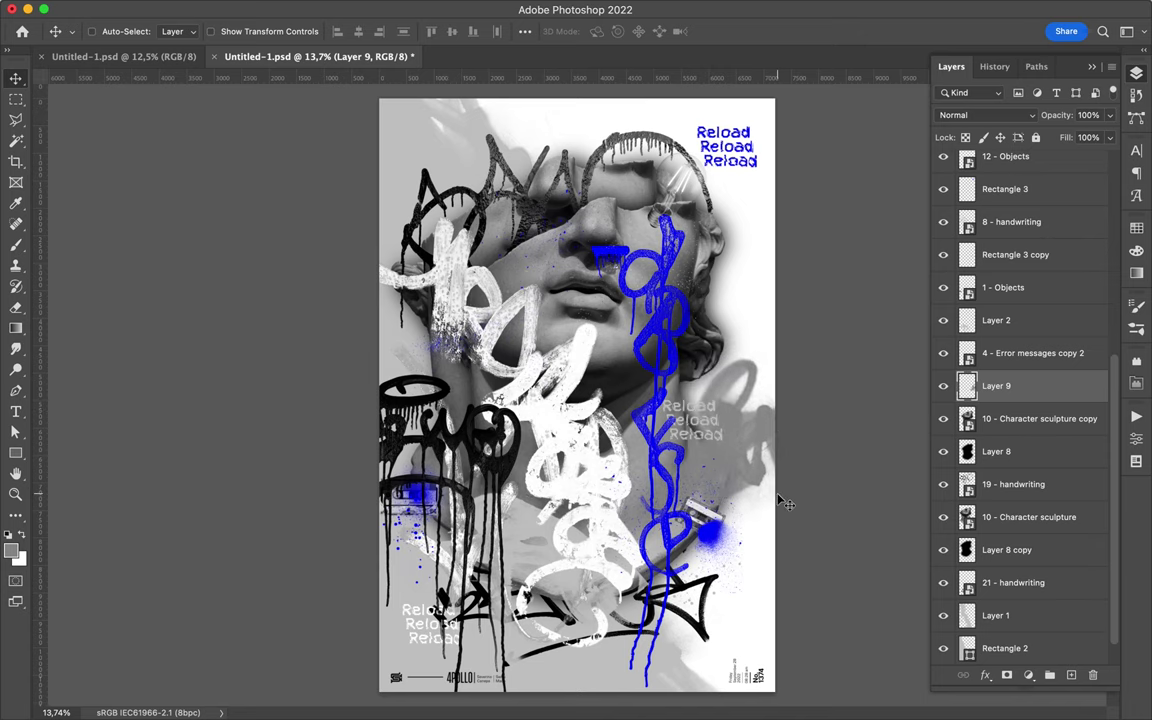